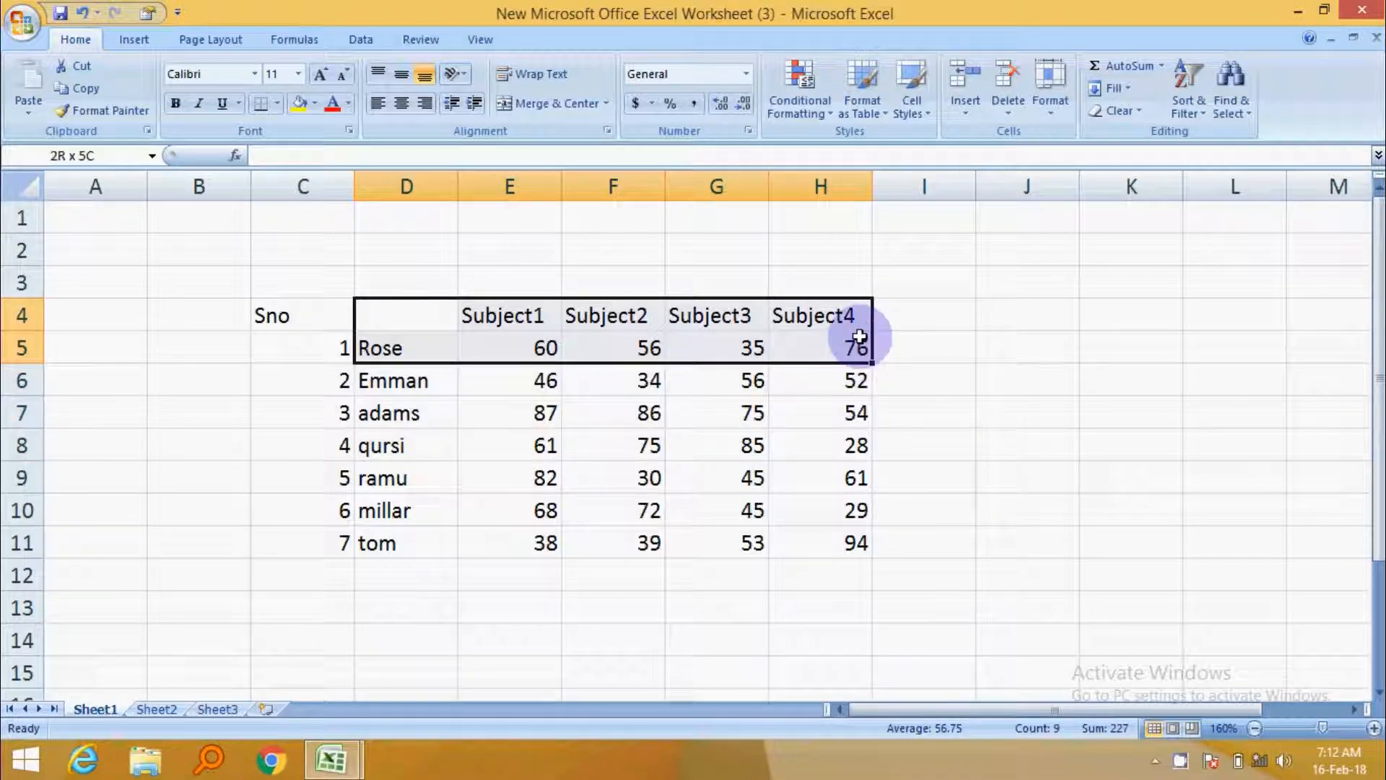
Open Format Cells for the header cells D4:H4 and set the font style to Bold Italic.
right_click(669, 318)
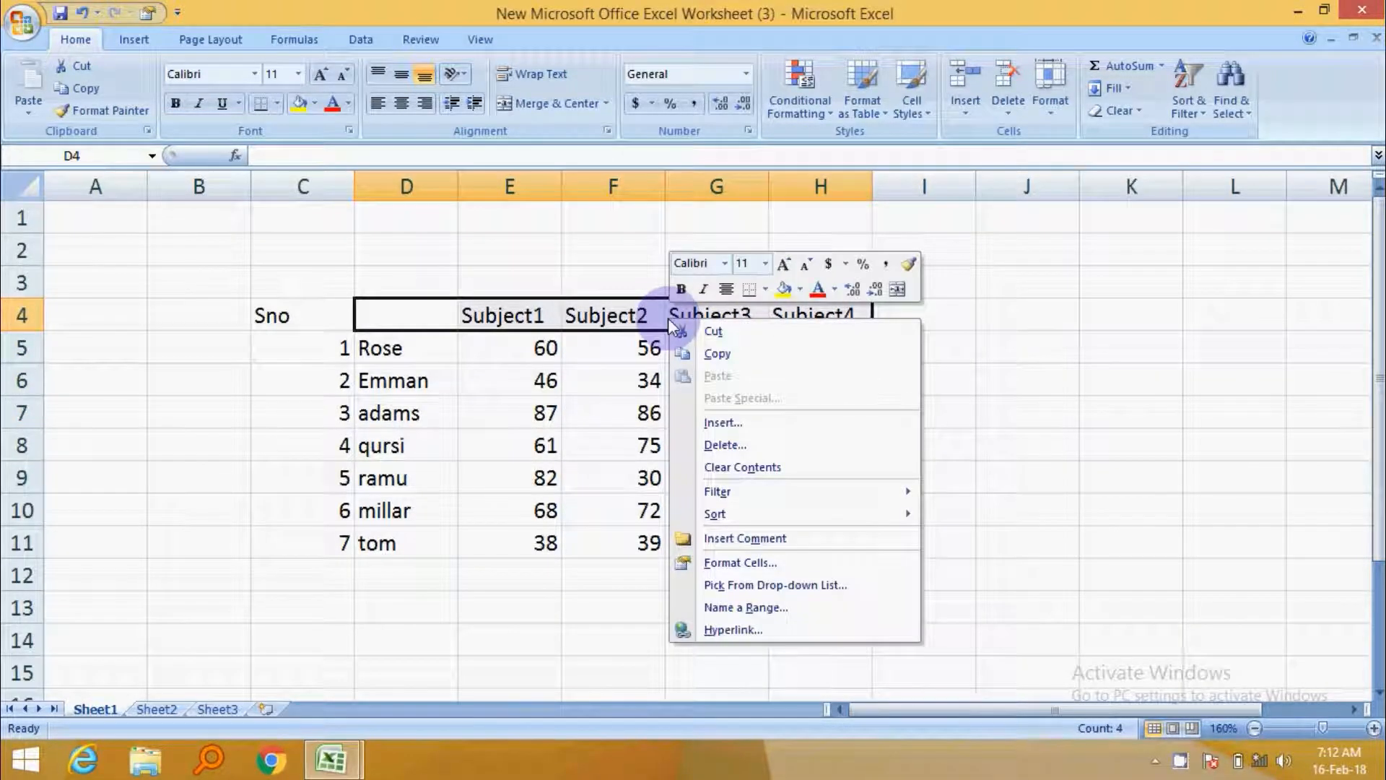
left_click(768, 566)
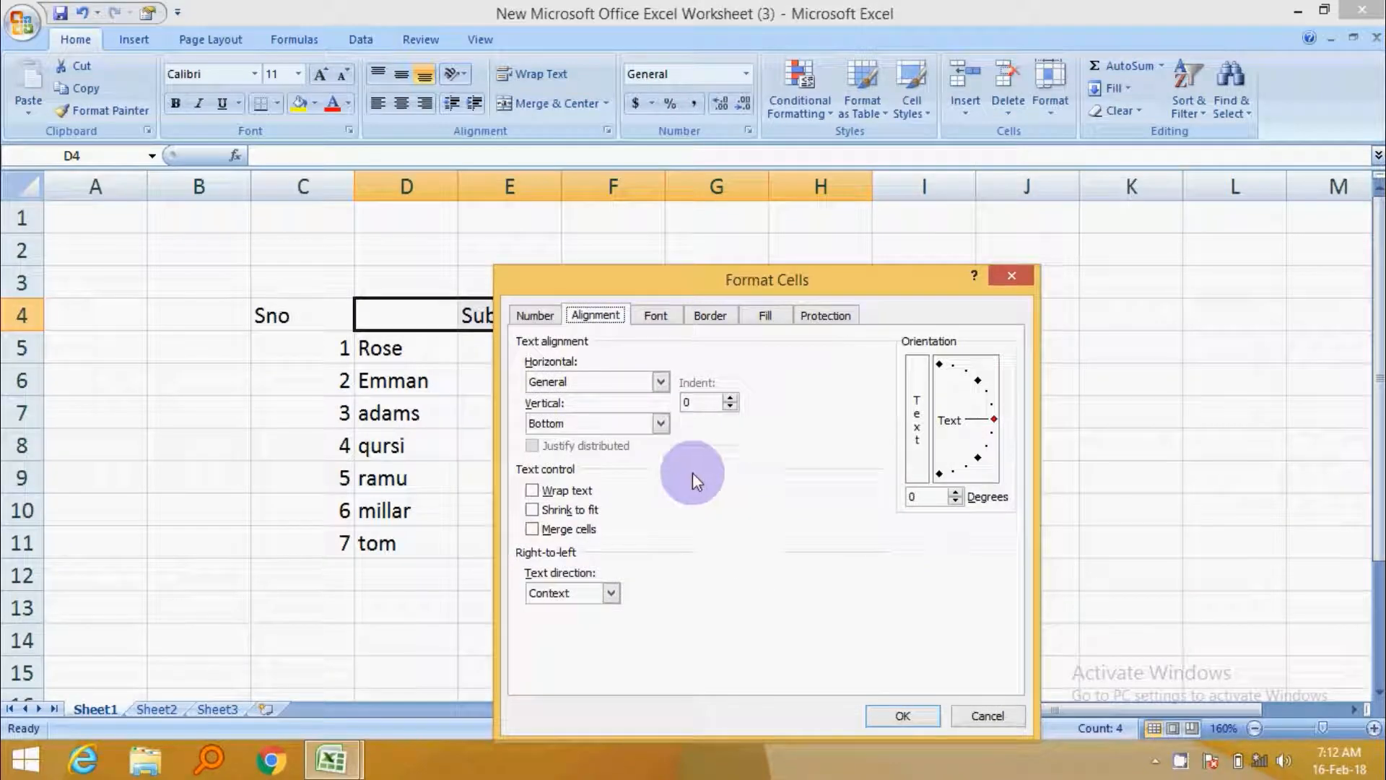
left_click_drag(672, 265, 691, 199)
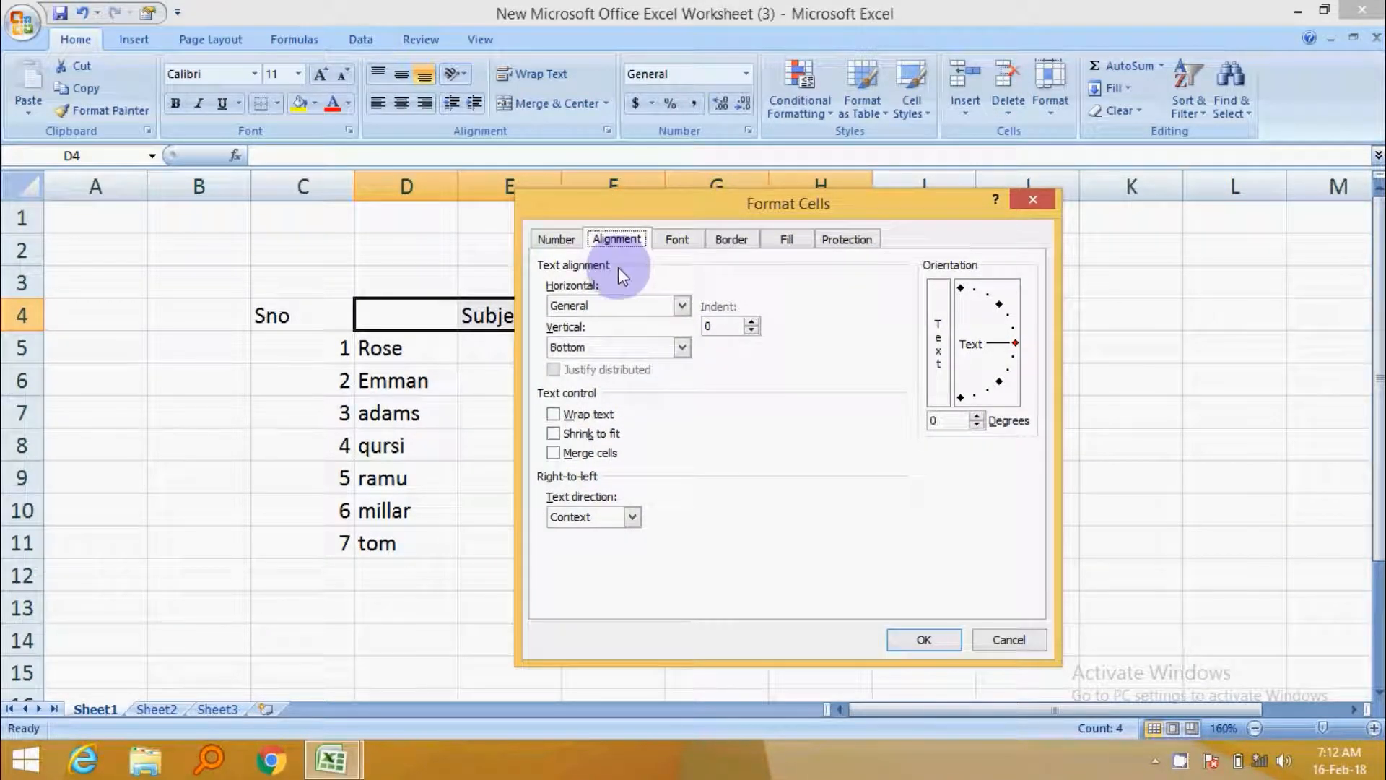
left_click(560, 239)
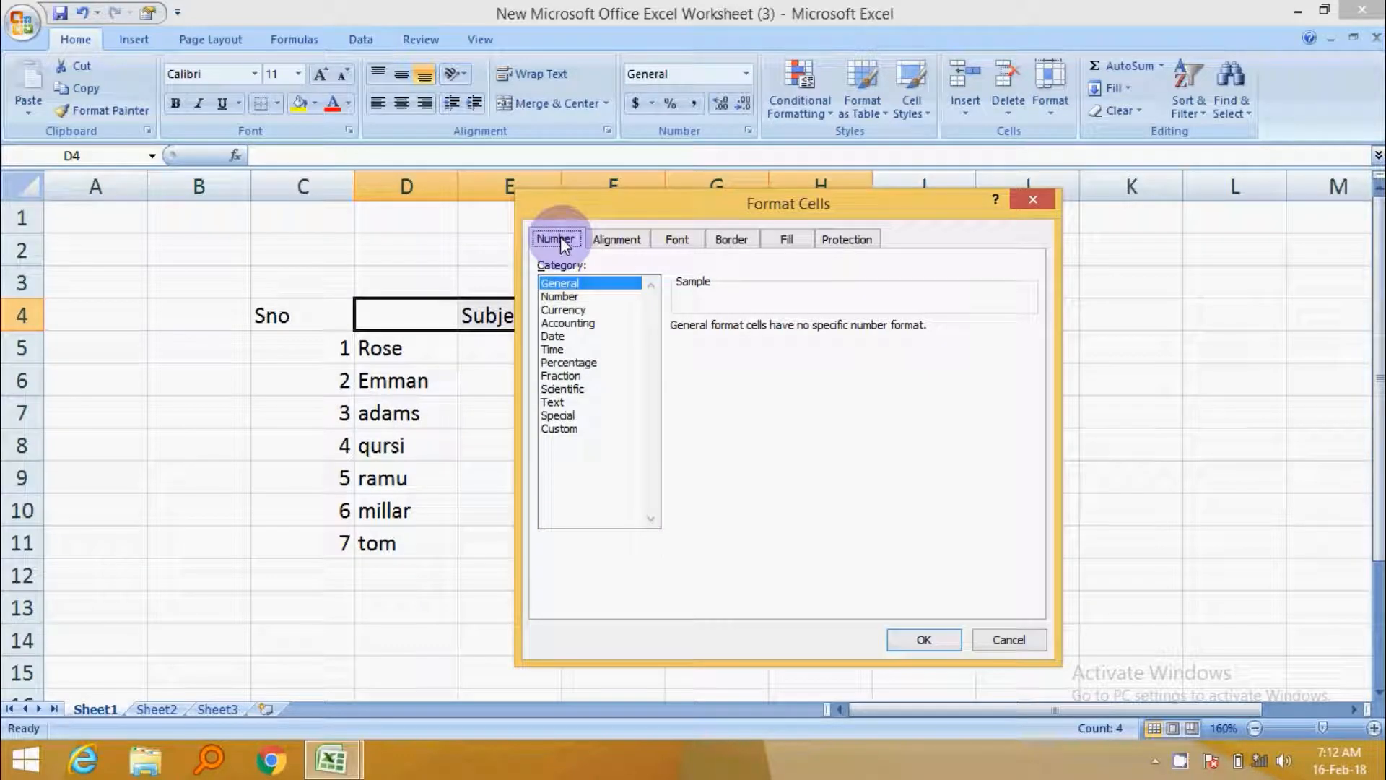
left_click(687, 241)
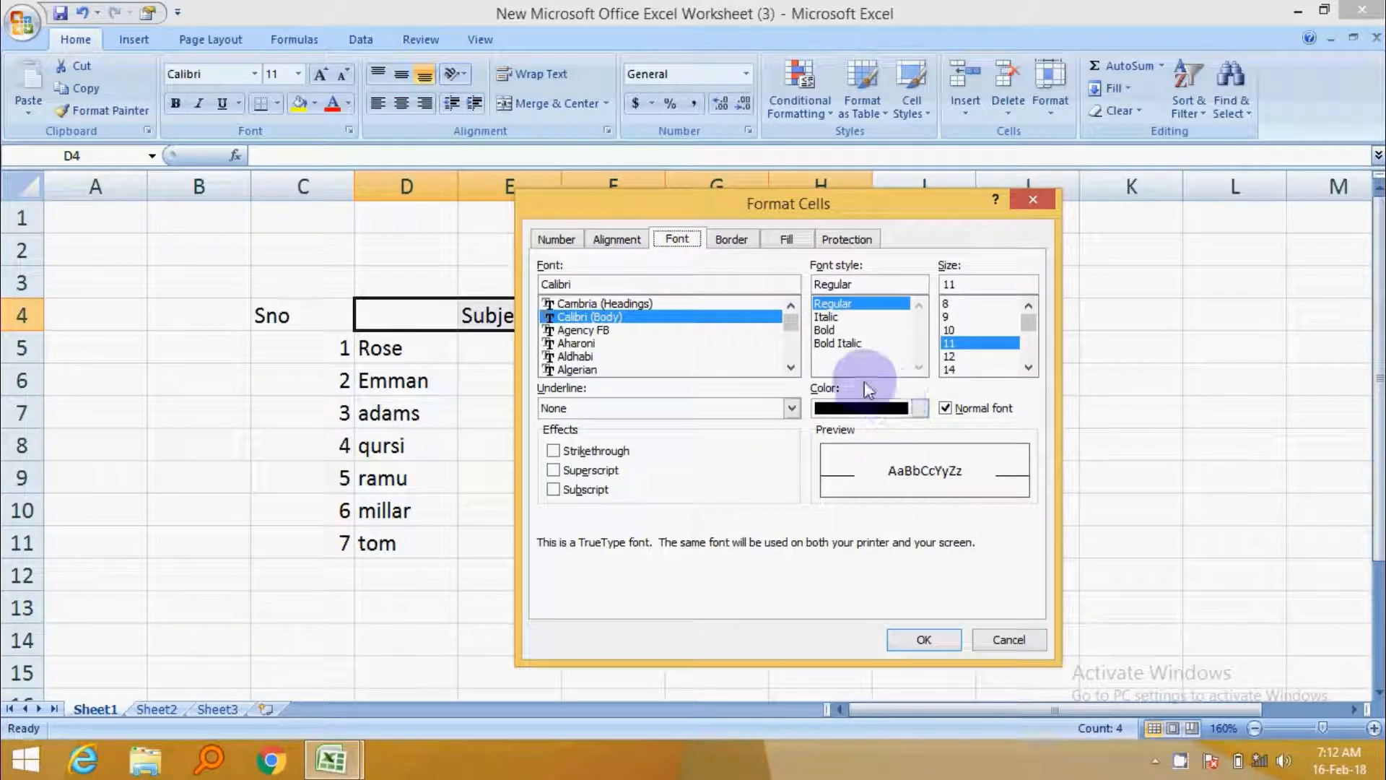
left_click(829, 330)
left_click(834, 318)
left_click(849, 342)
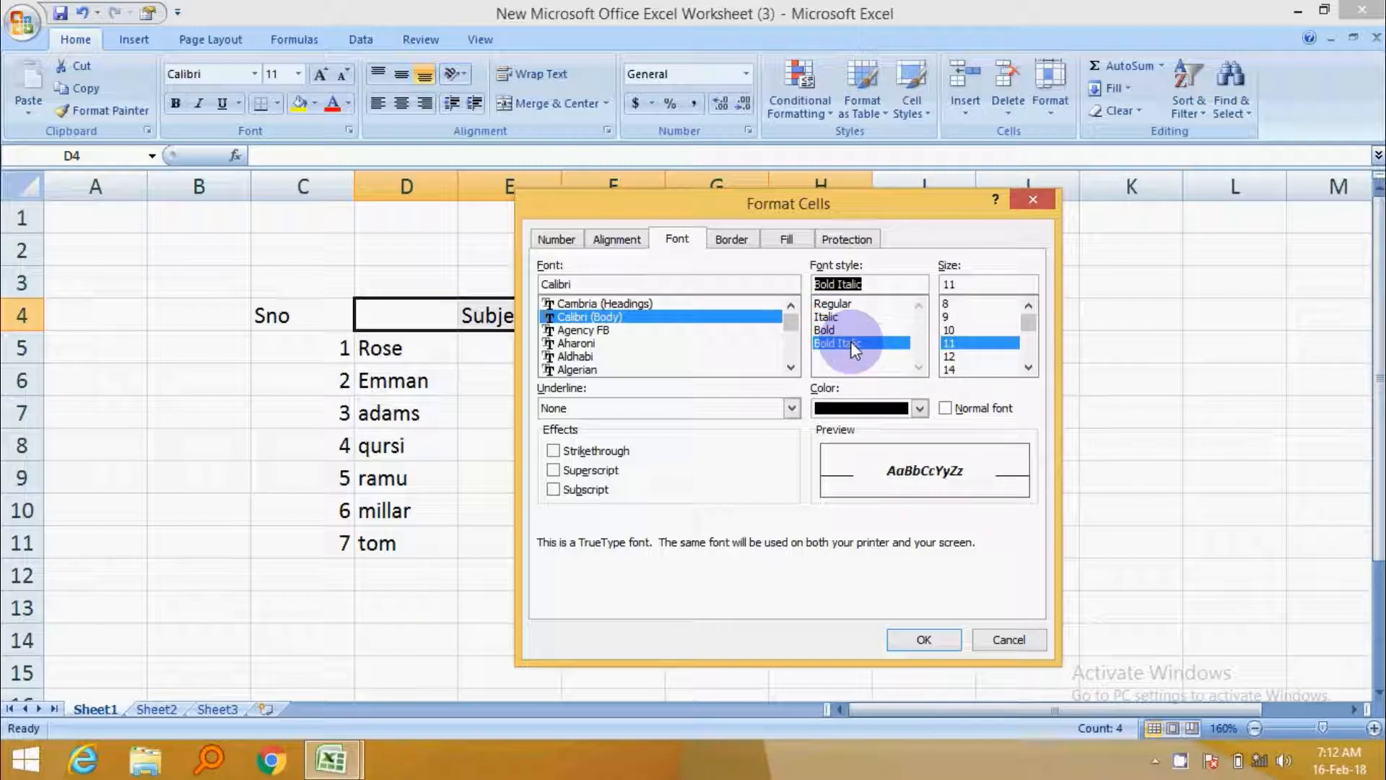
Set the header cells' font to Agency FB at size 14 and apply the formatting.
left_click_drag(790, 325, 789, 338)
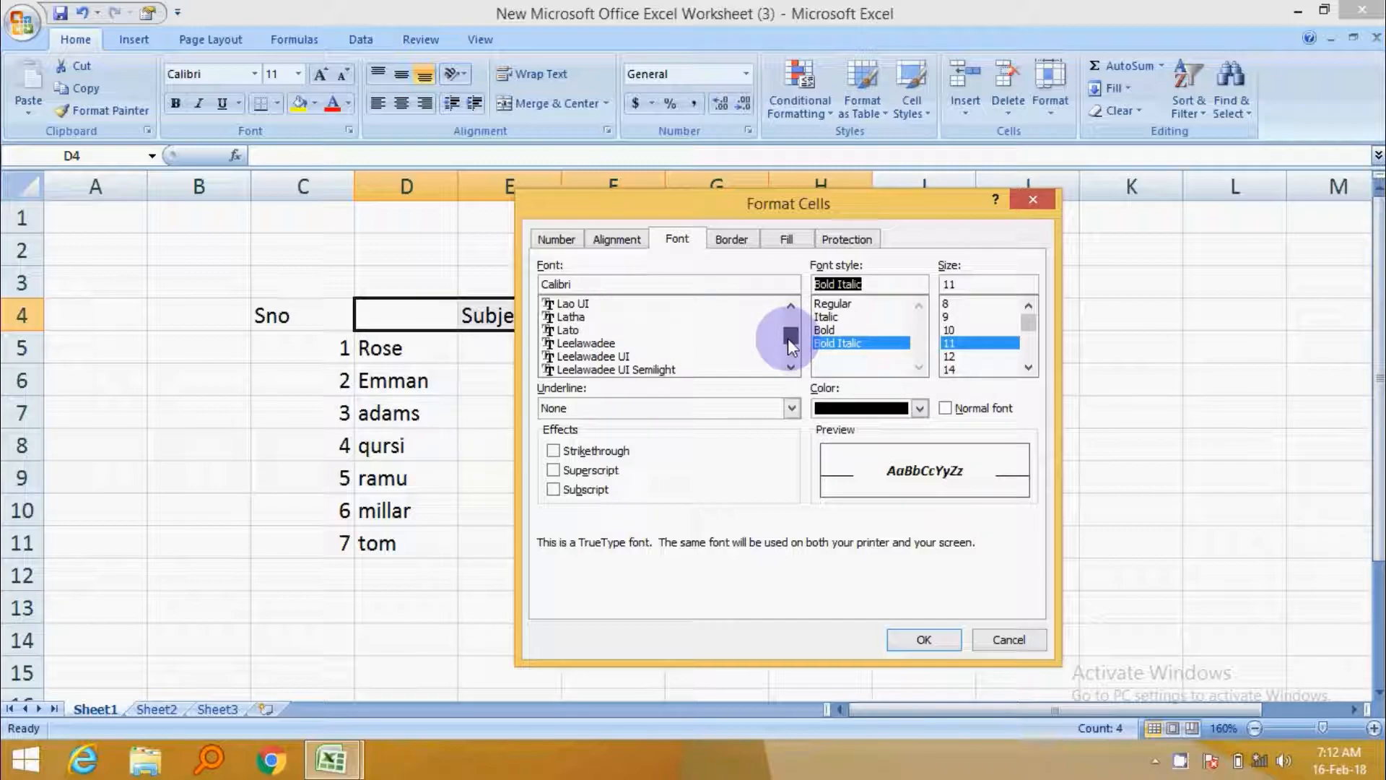
left_click_drag(787, 339, 605, 367)
left_click(605, 367)
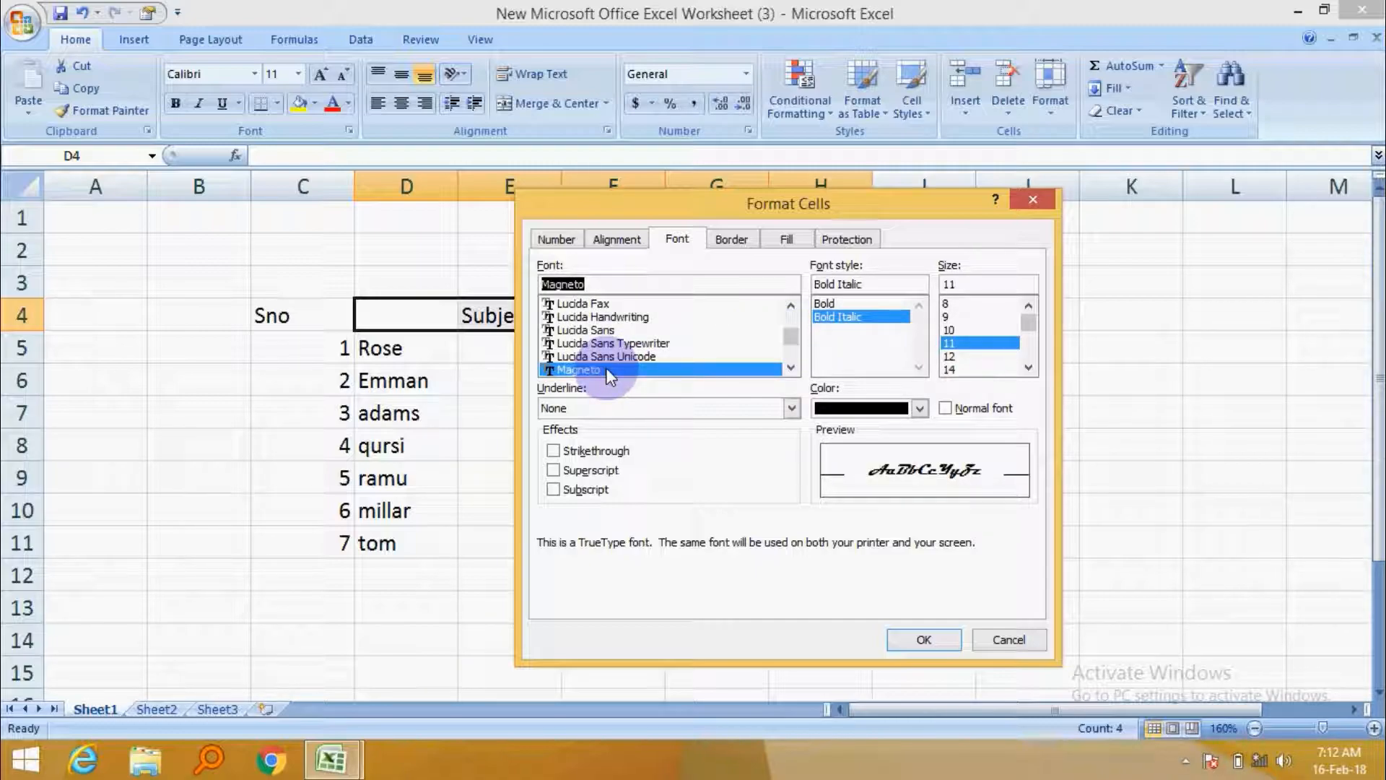
left_click(617, 357)
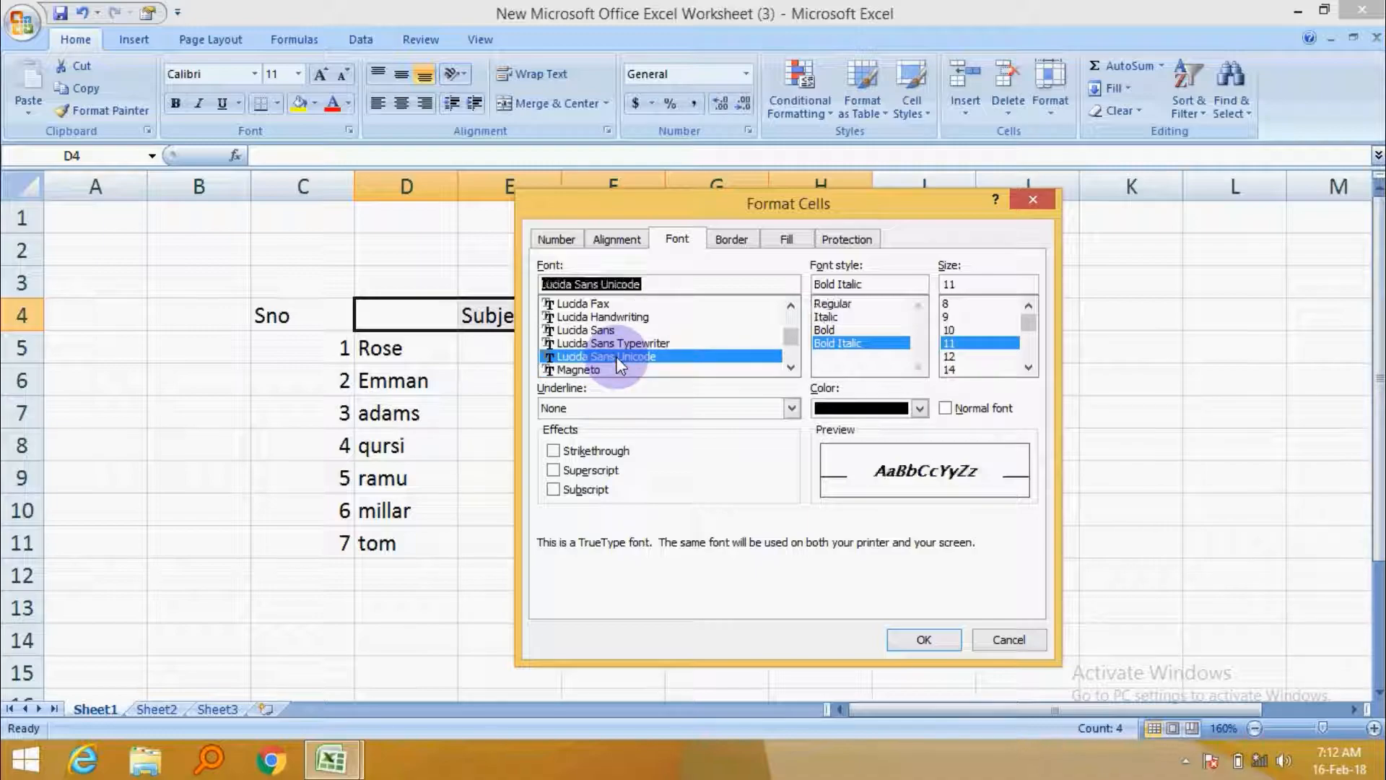
left_click_drag(791, 339, 790, 323)
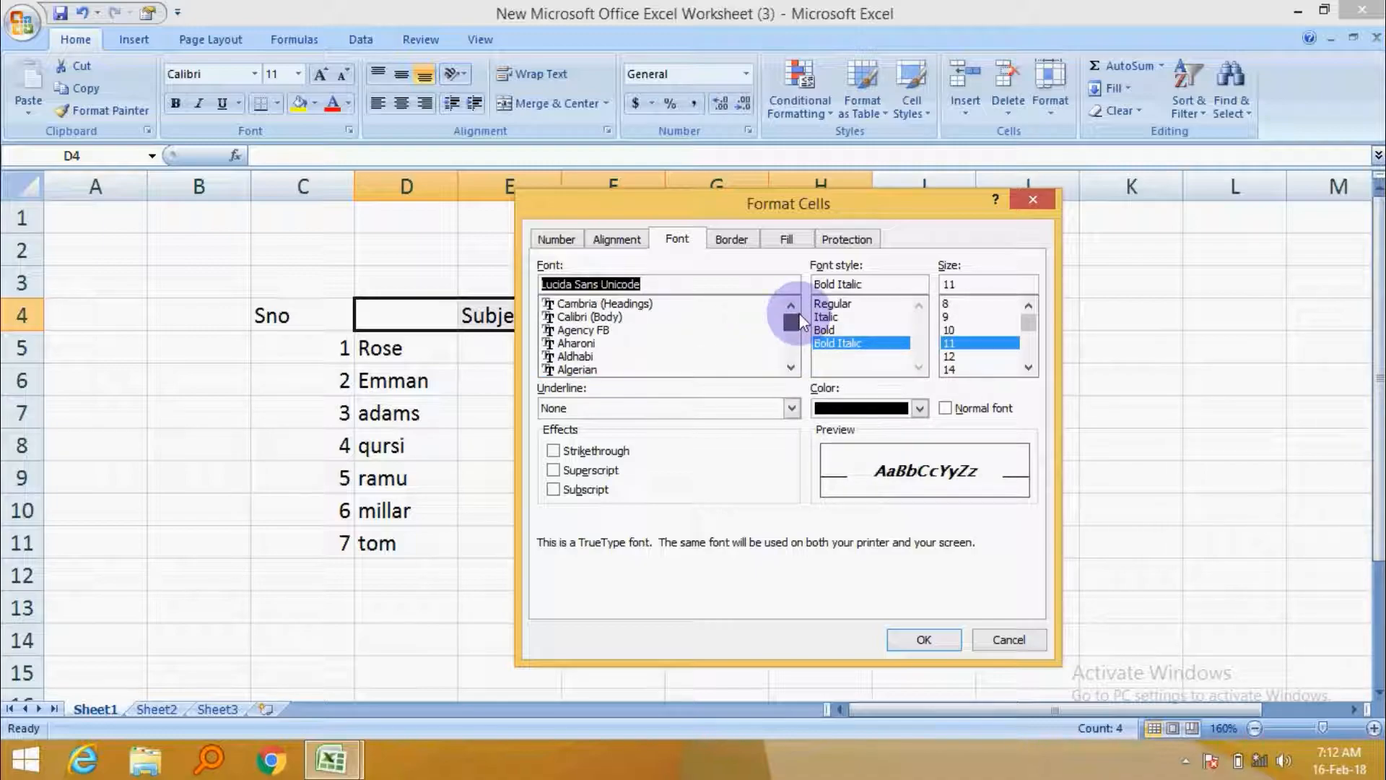
left_click(615, 330)
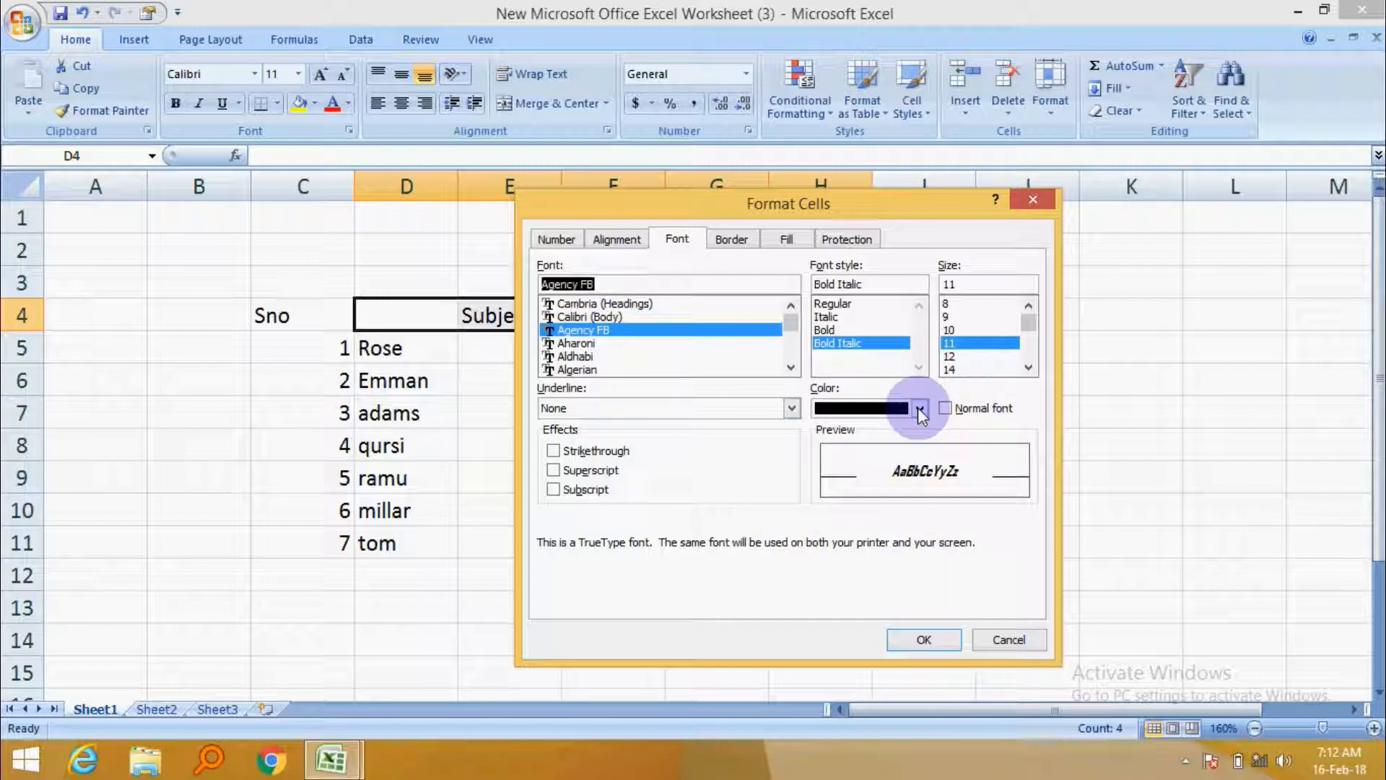
left_click(955, 367)
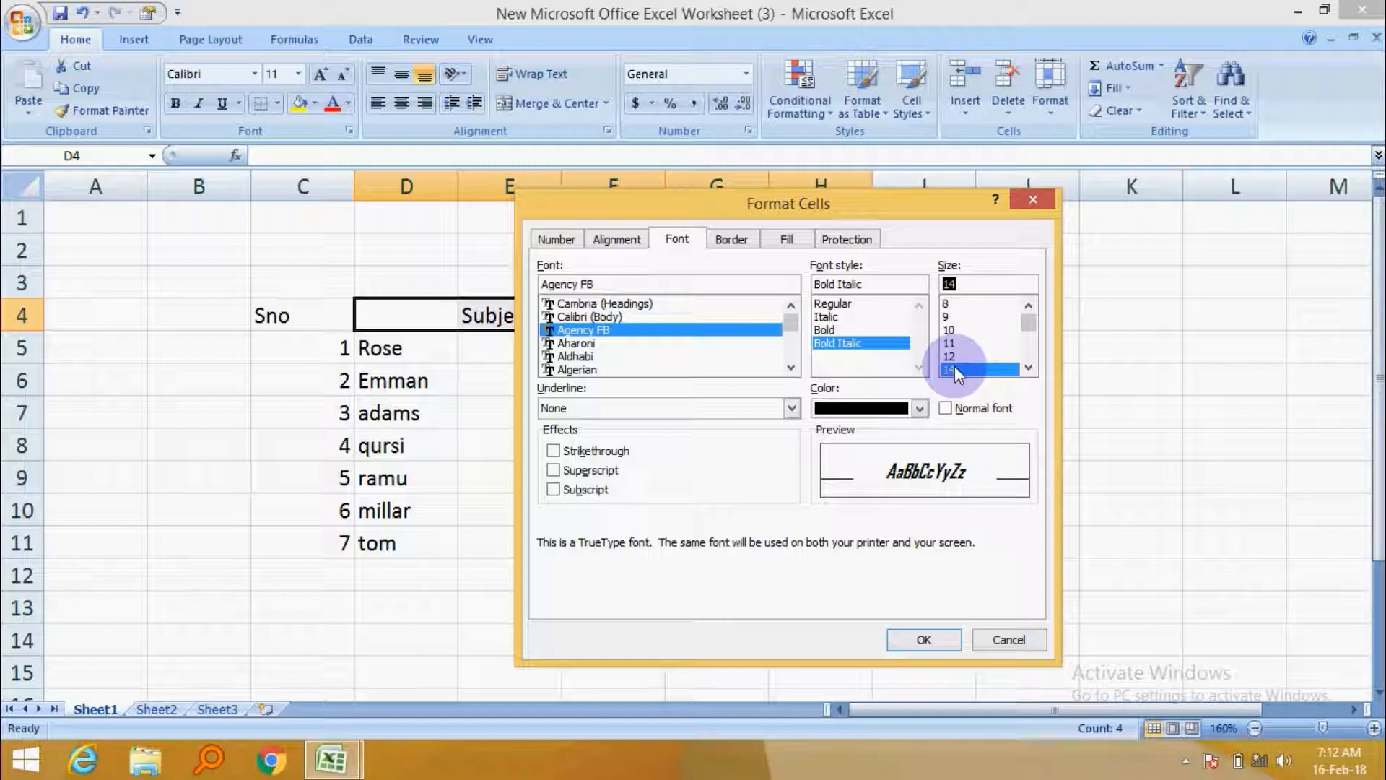
left_click(924, 640)
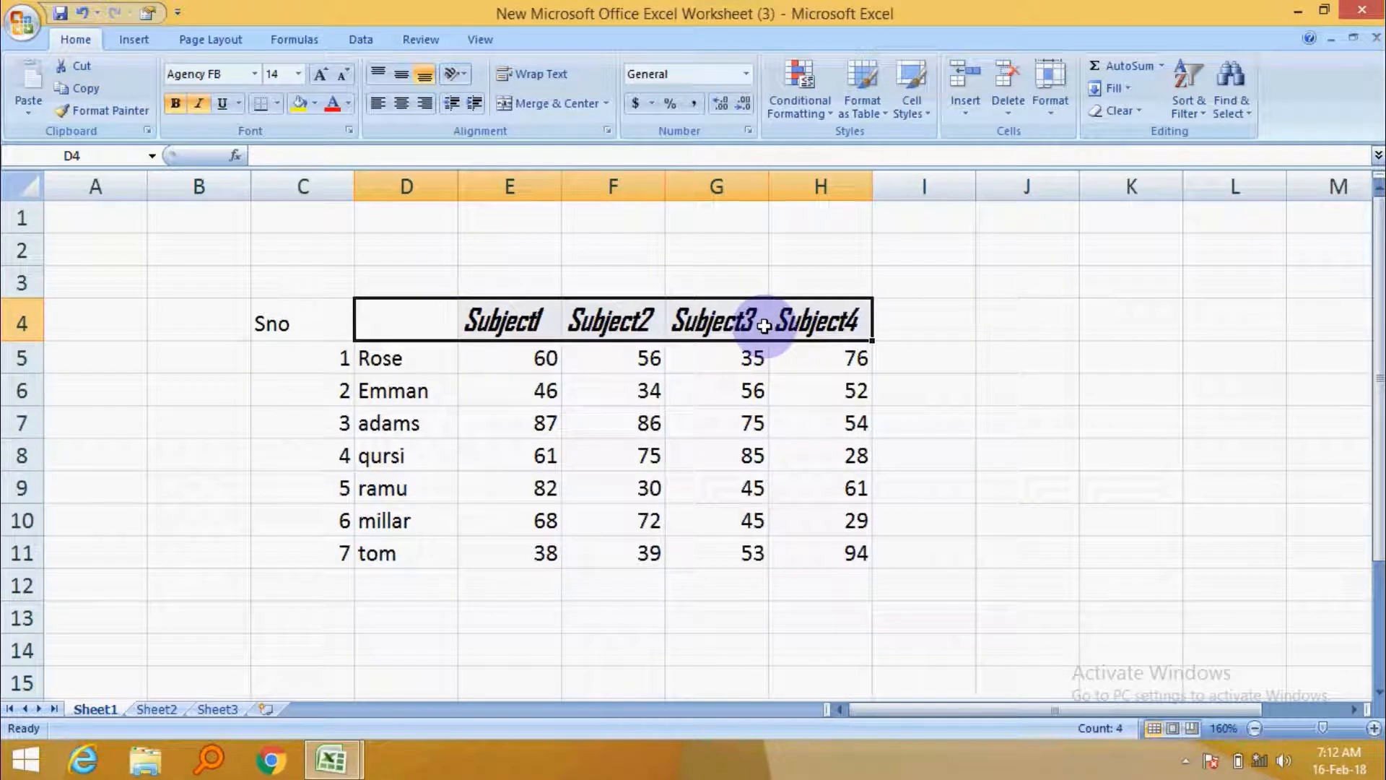
Set the font colour of the Subject1 to Subject4 headers in E4:H4 to red.
left_click(763, 325)
left_click(1068, 332)
left_click_drag(505, 319, 833, 320)
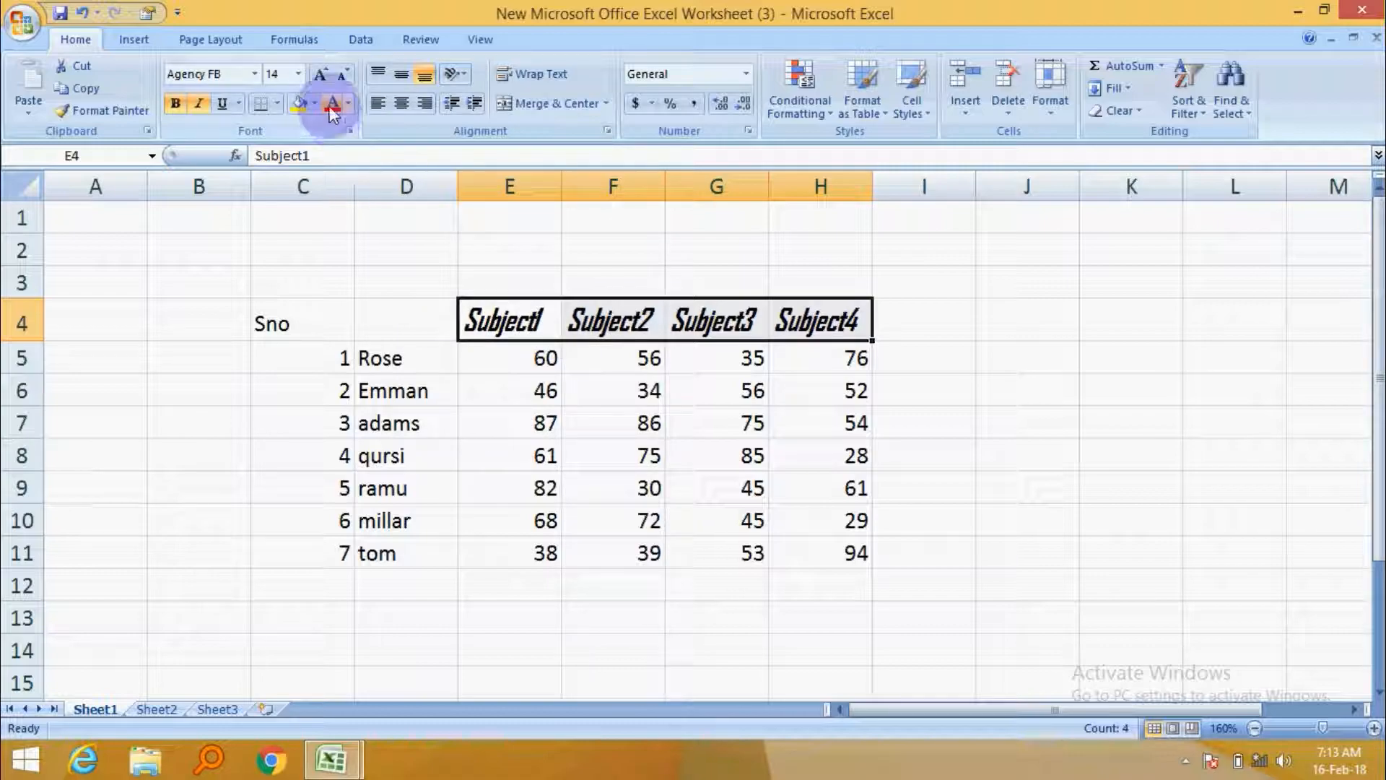
right_click(586, 314)
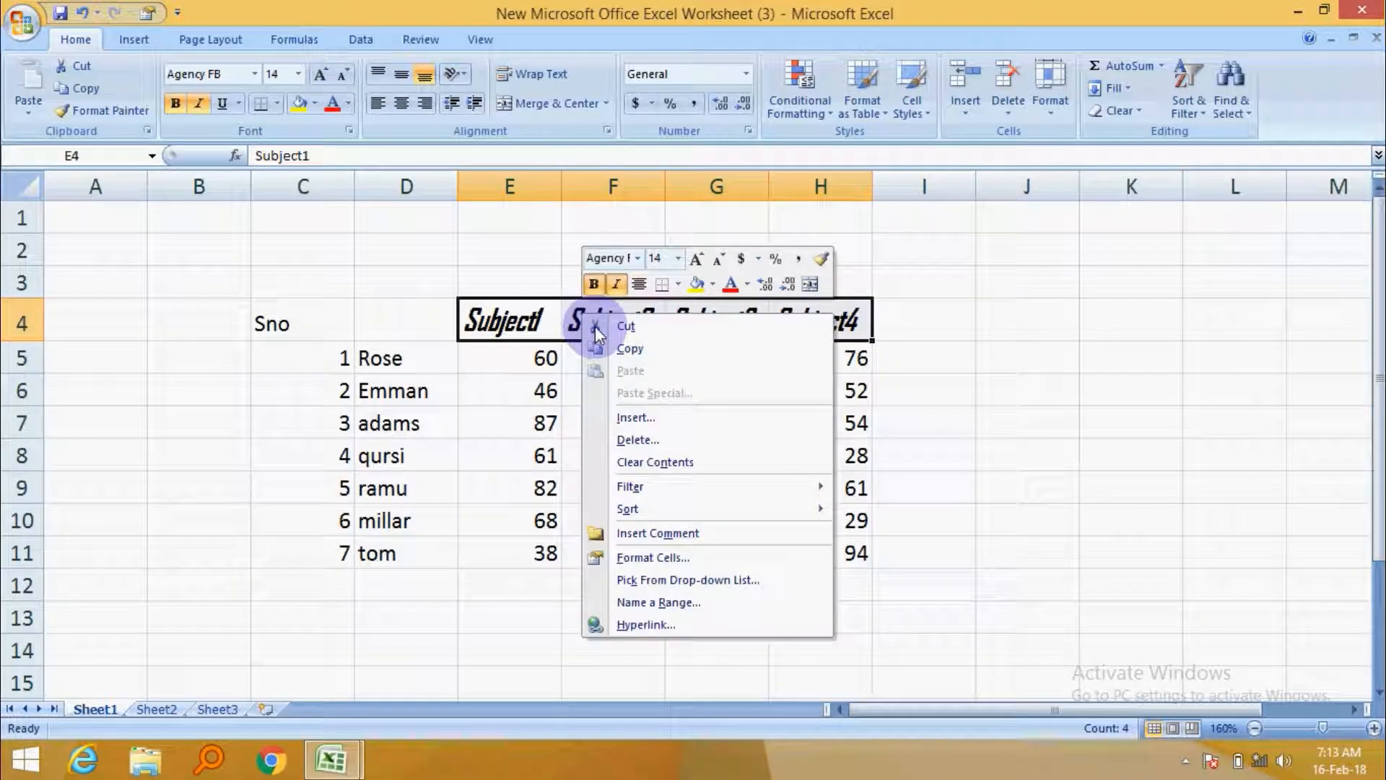
left_click(708, 552)
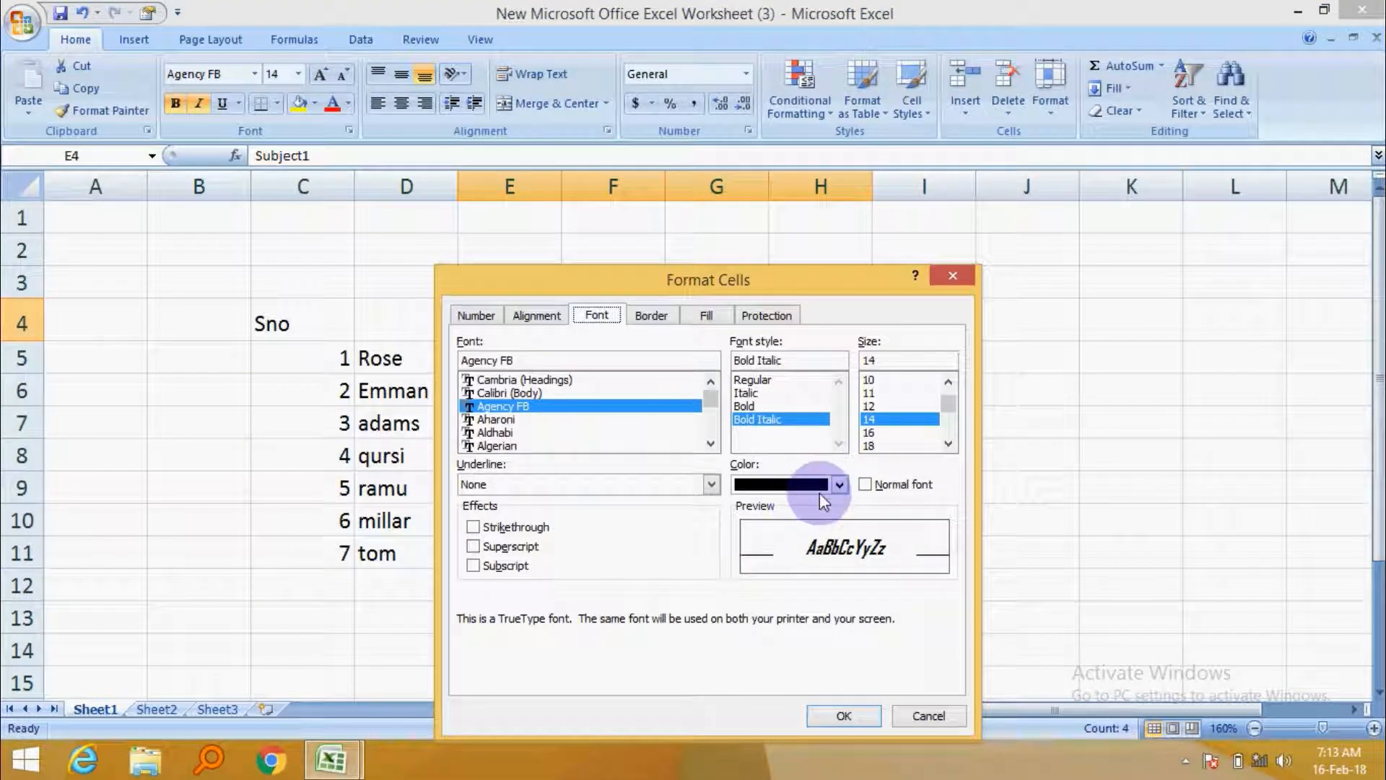
left_click(840, 483)
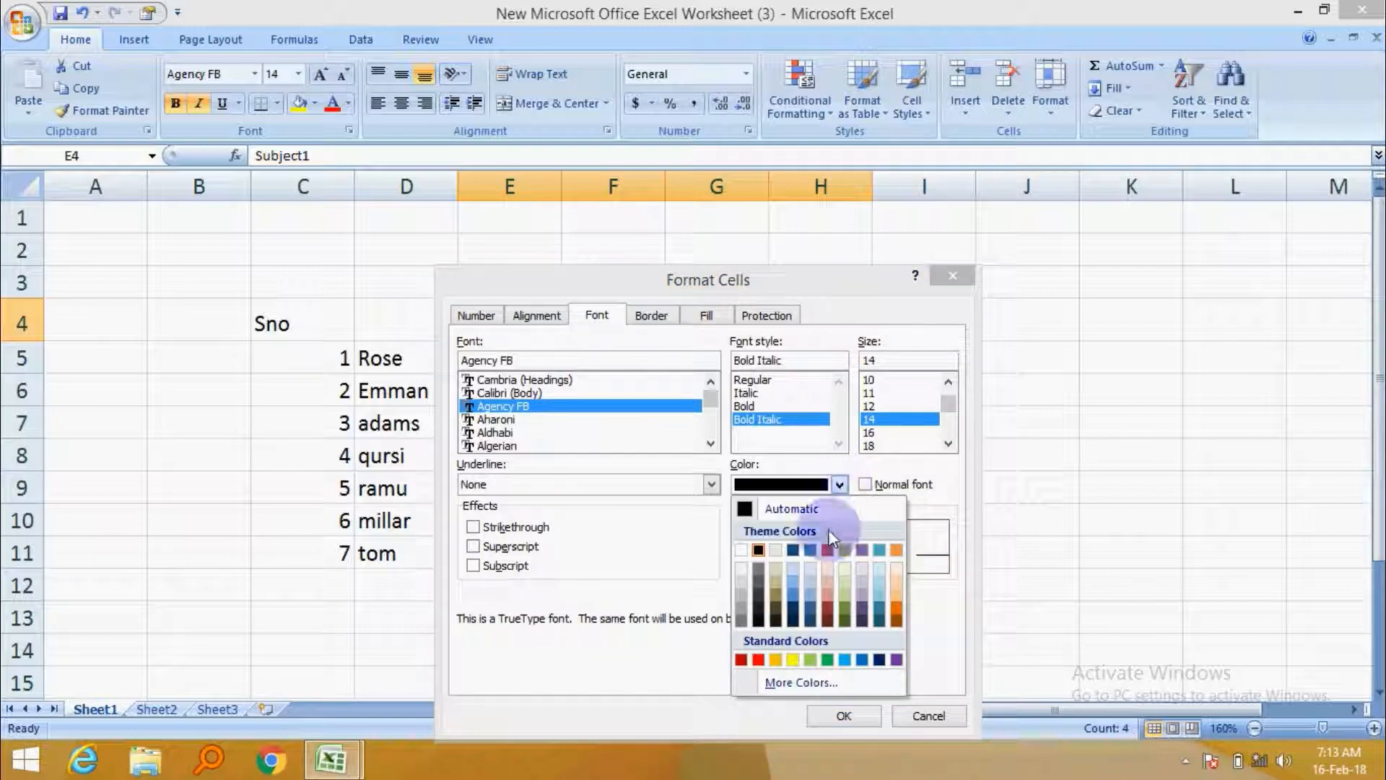
left_click(758, 659)
left_click(843, 713)
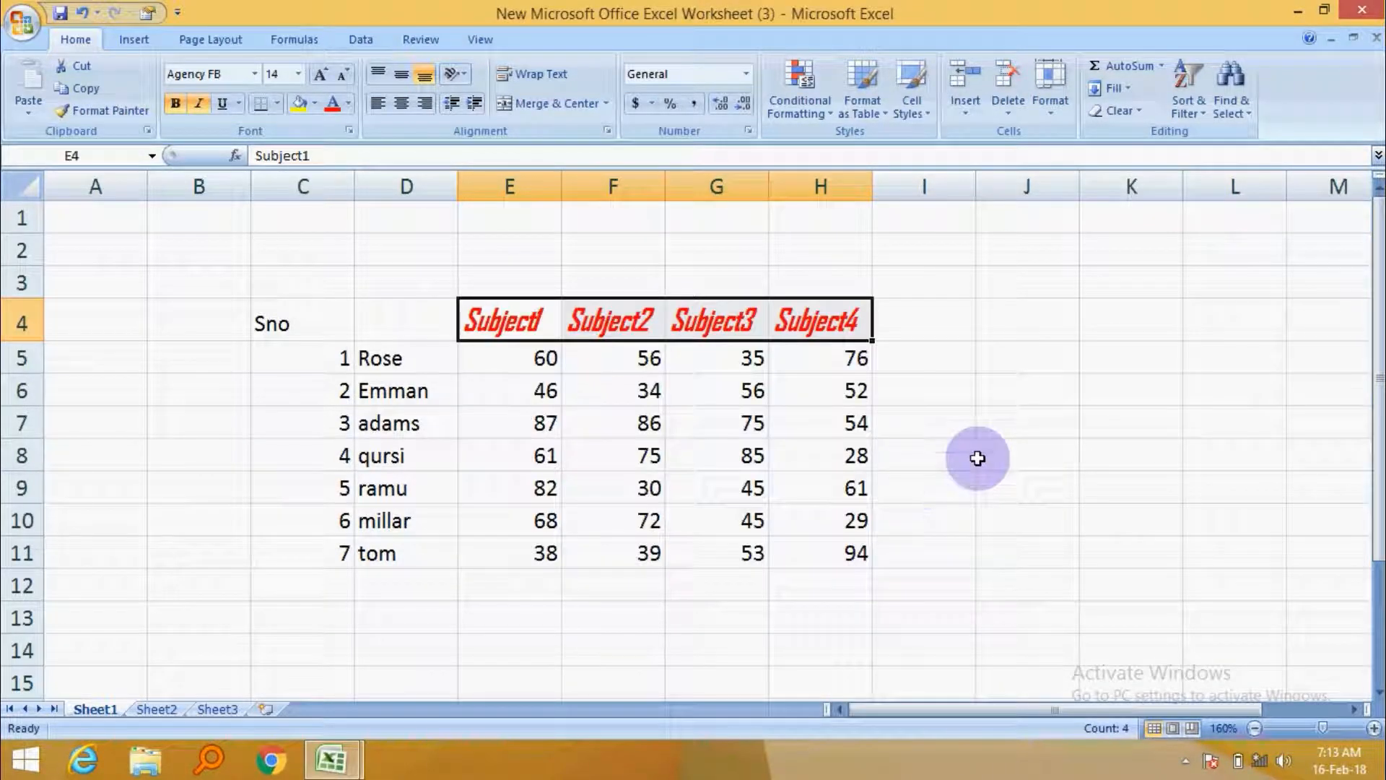
Format the student names in D5:D11 with Agency FB, Italic, size 12.
left_click(981, 456)
left_click(387, 349)
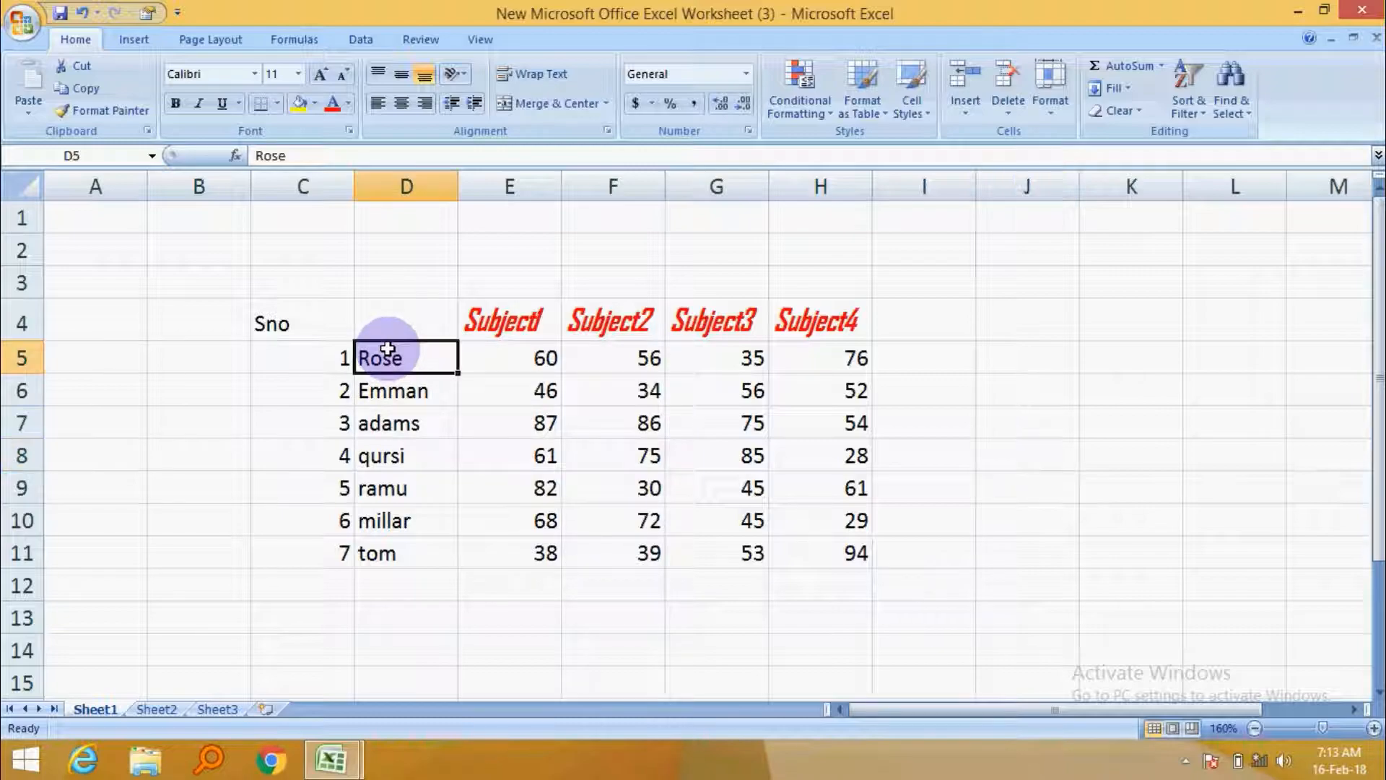
left_click_drag(387, 350, 415, 557)
right_click(407, 394)
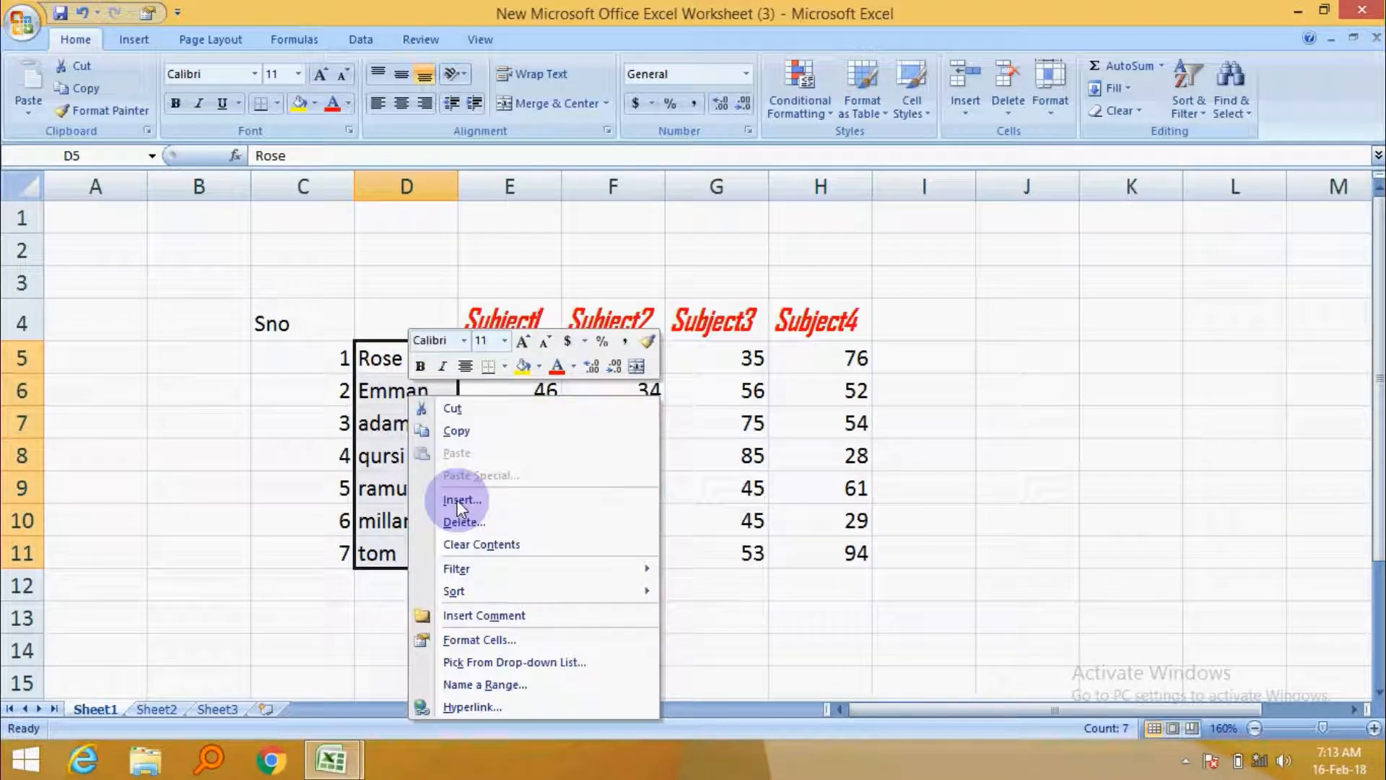
left_click(512, 641)
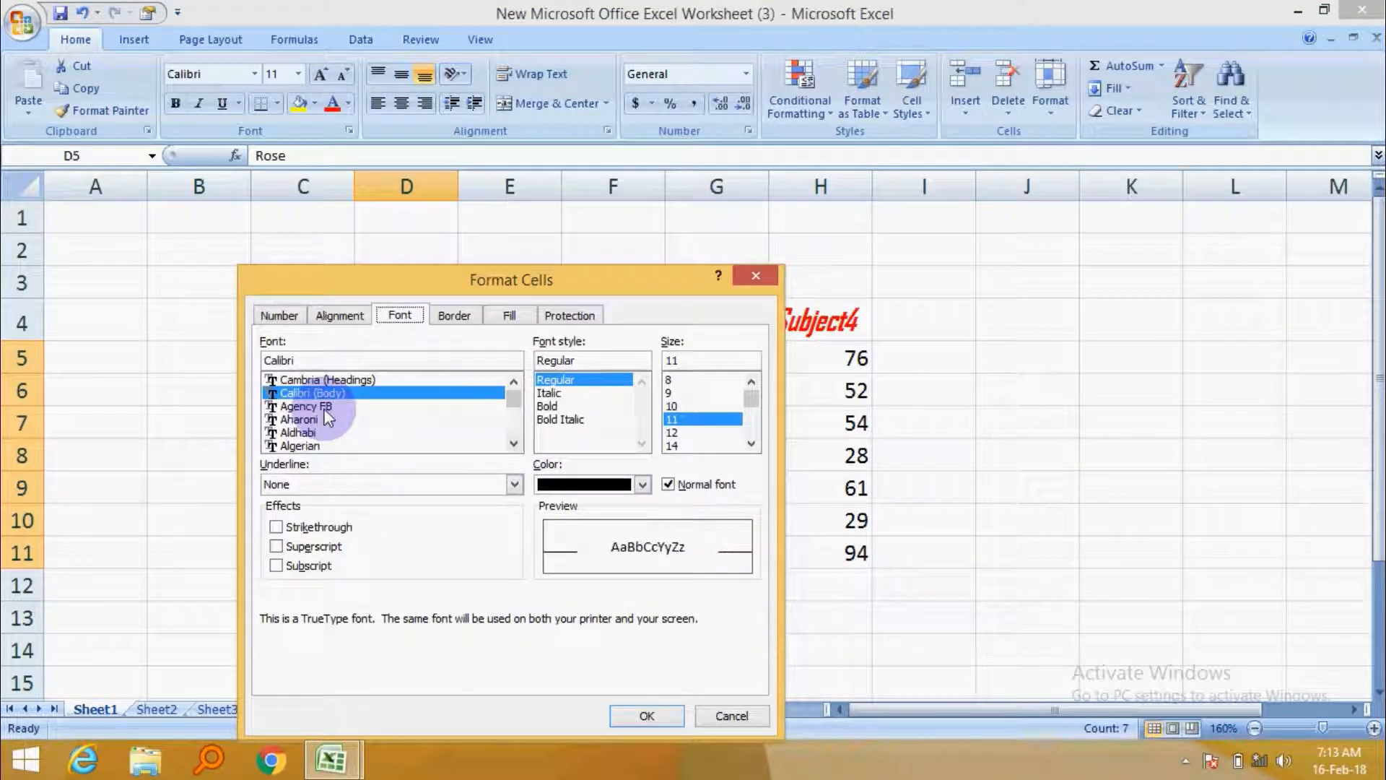
left_click(325, 409)
left_click(559, 410)
left_click(551, 393)
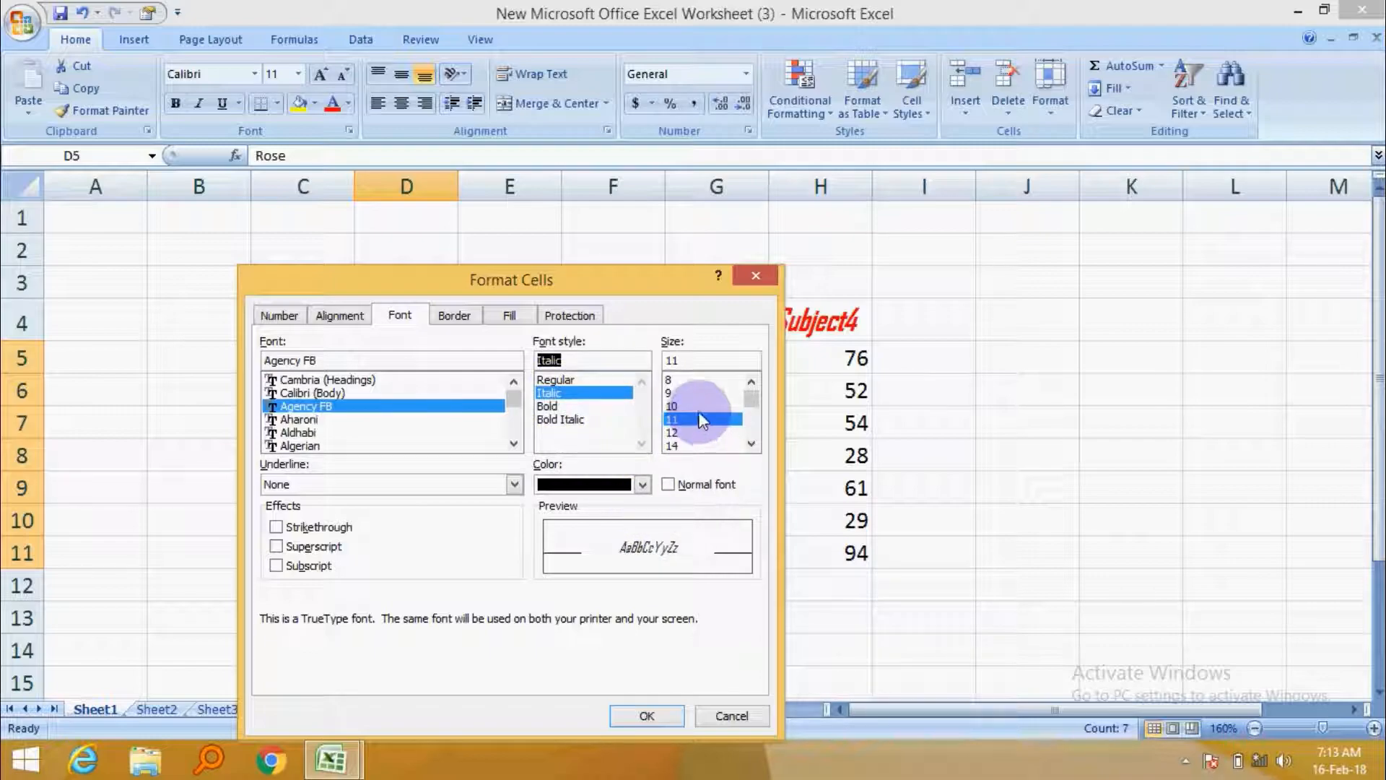
left_click(679, 436)
left_click(637, 712)
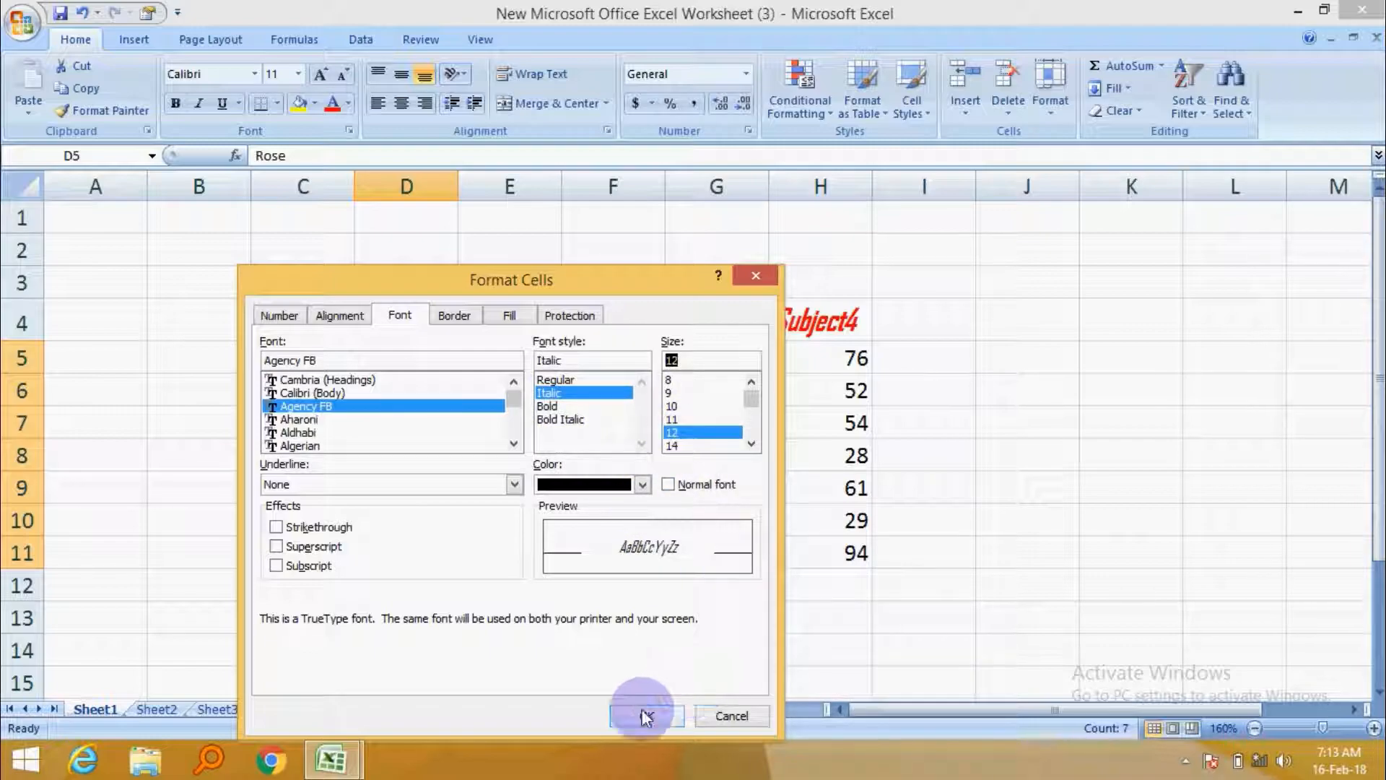
left_click(917, 505)
left_click_drag(489, 359, 841, 560)
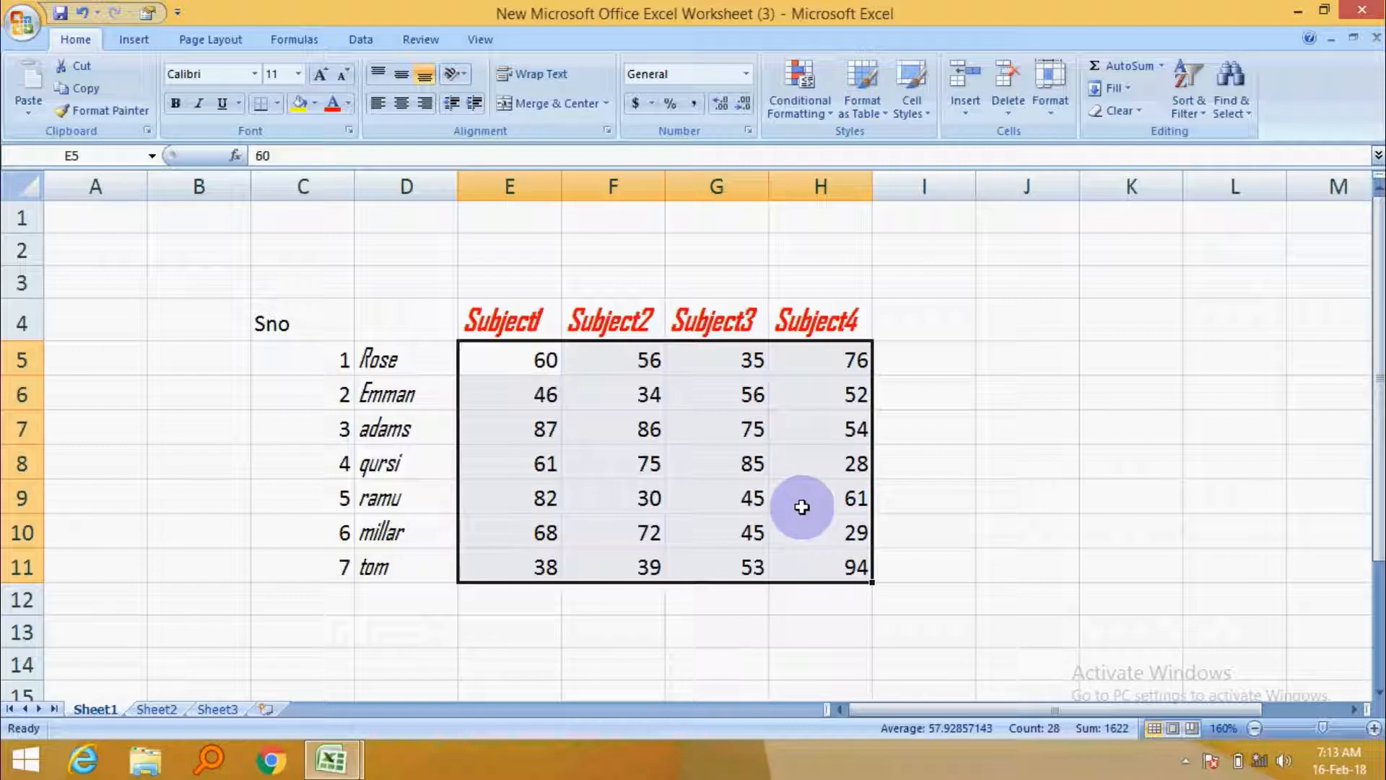
left_click(999, 437)
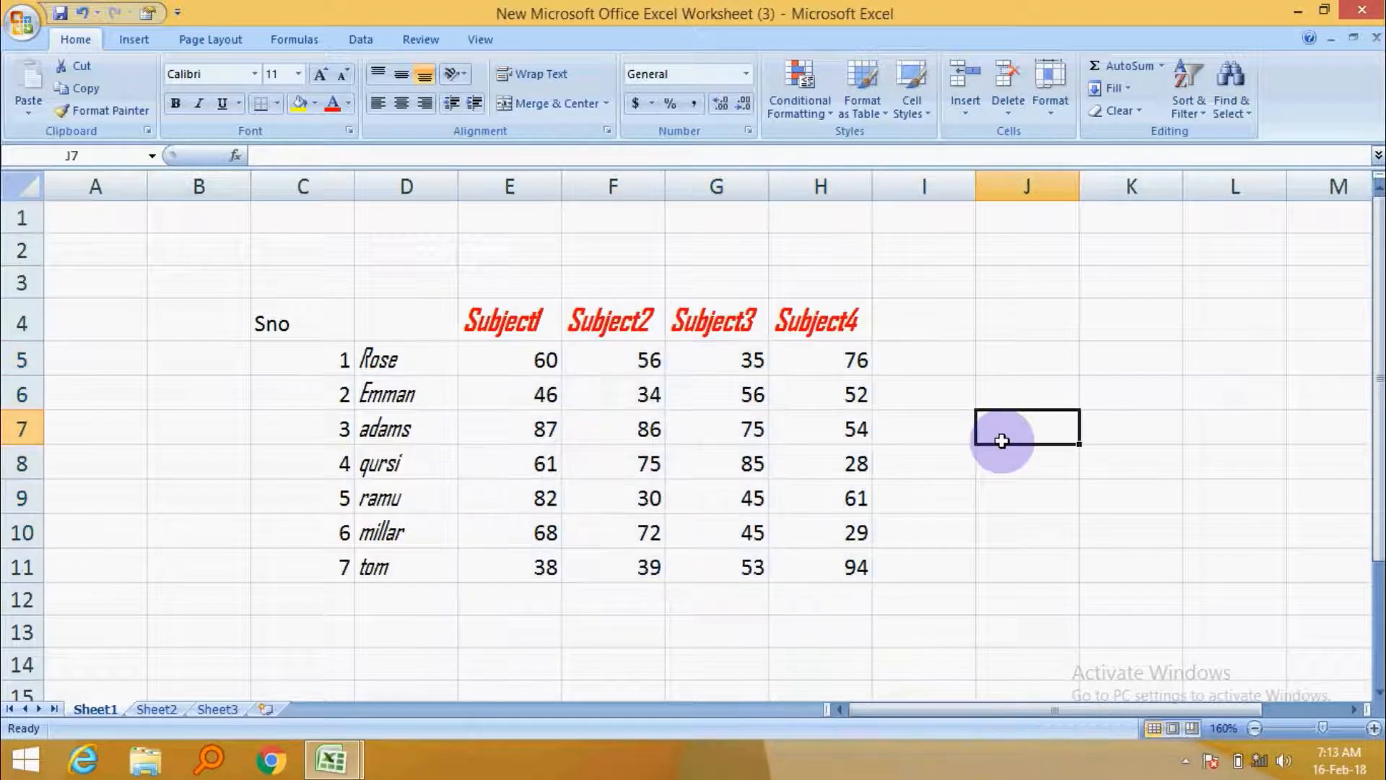
Apply a thick outline border around the whole table range C4:H11.
left_click_drag(272, 318, 850, 578)
right_click(567, 352)
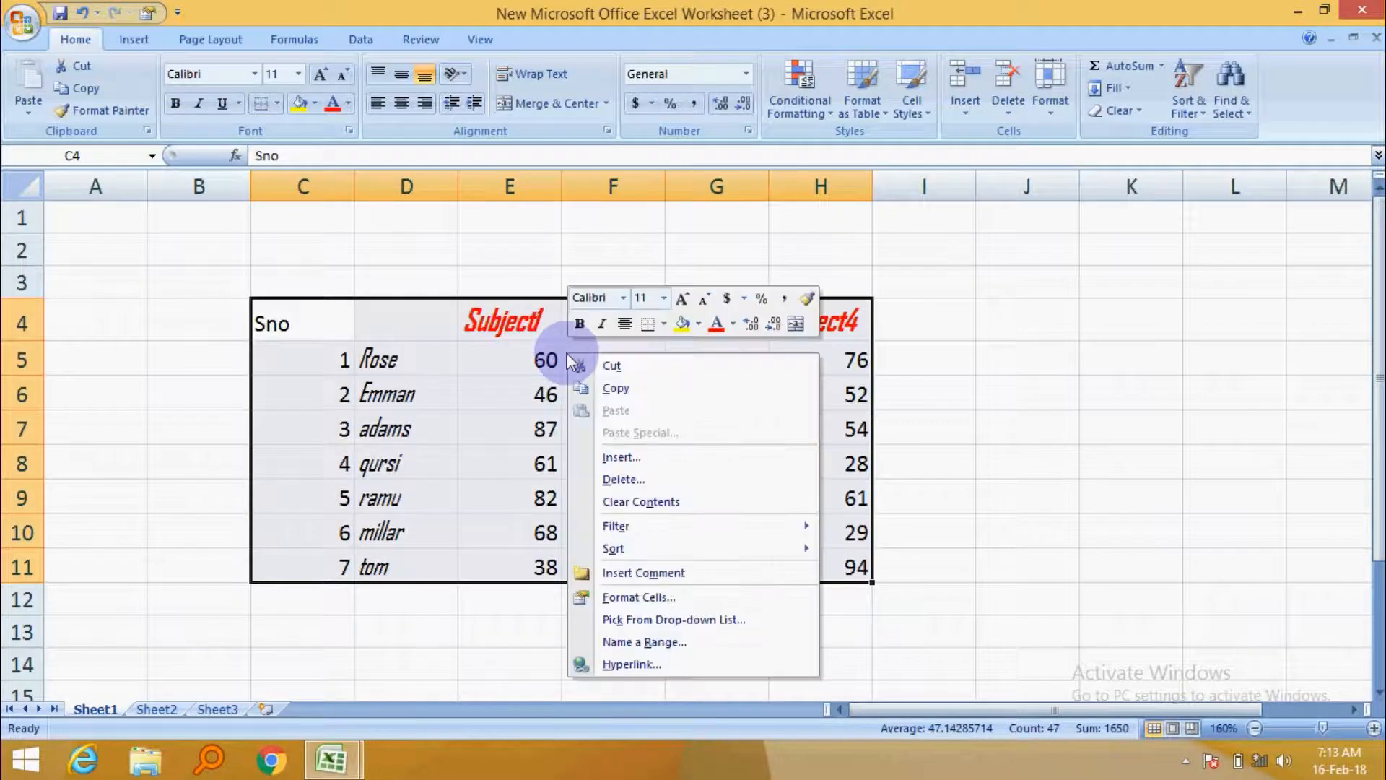
left_click(682, 600)
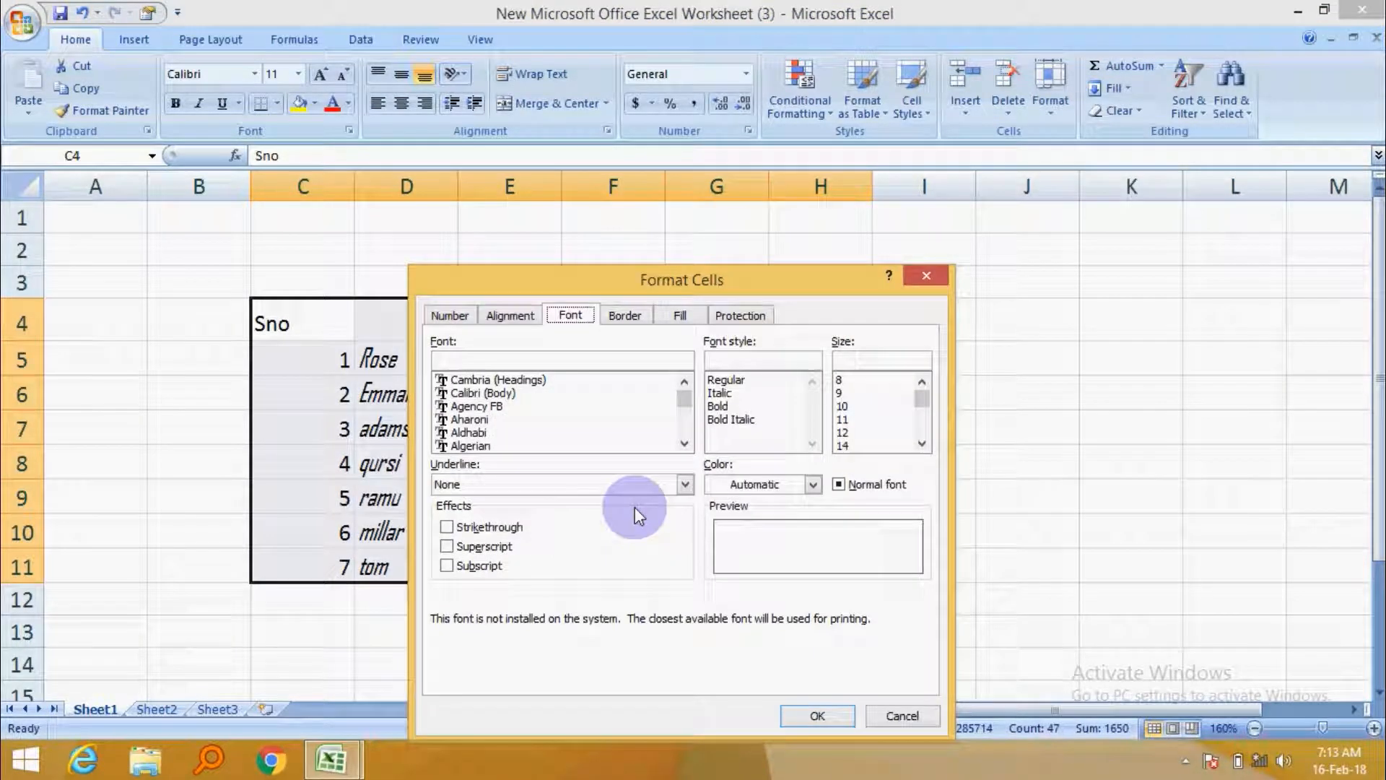
left_click(624, 318)
left_click(553, 470)
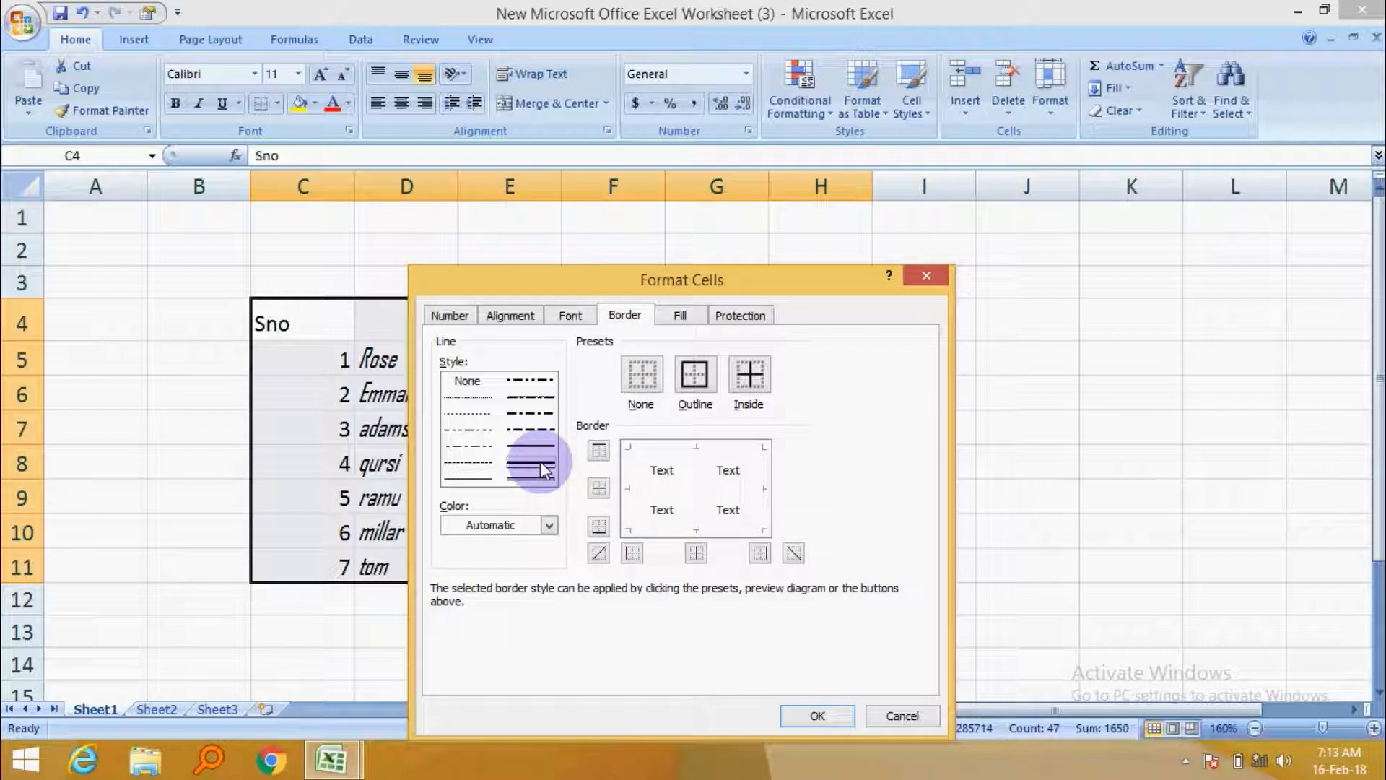
left_click(628, 478)
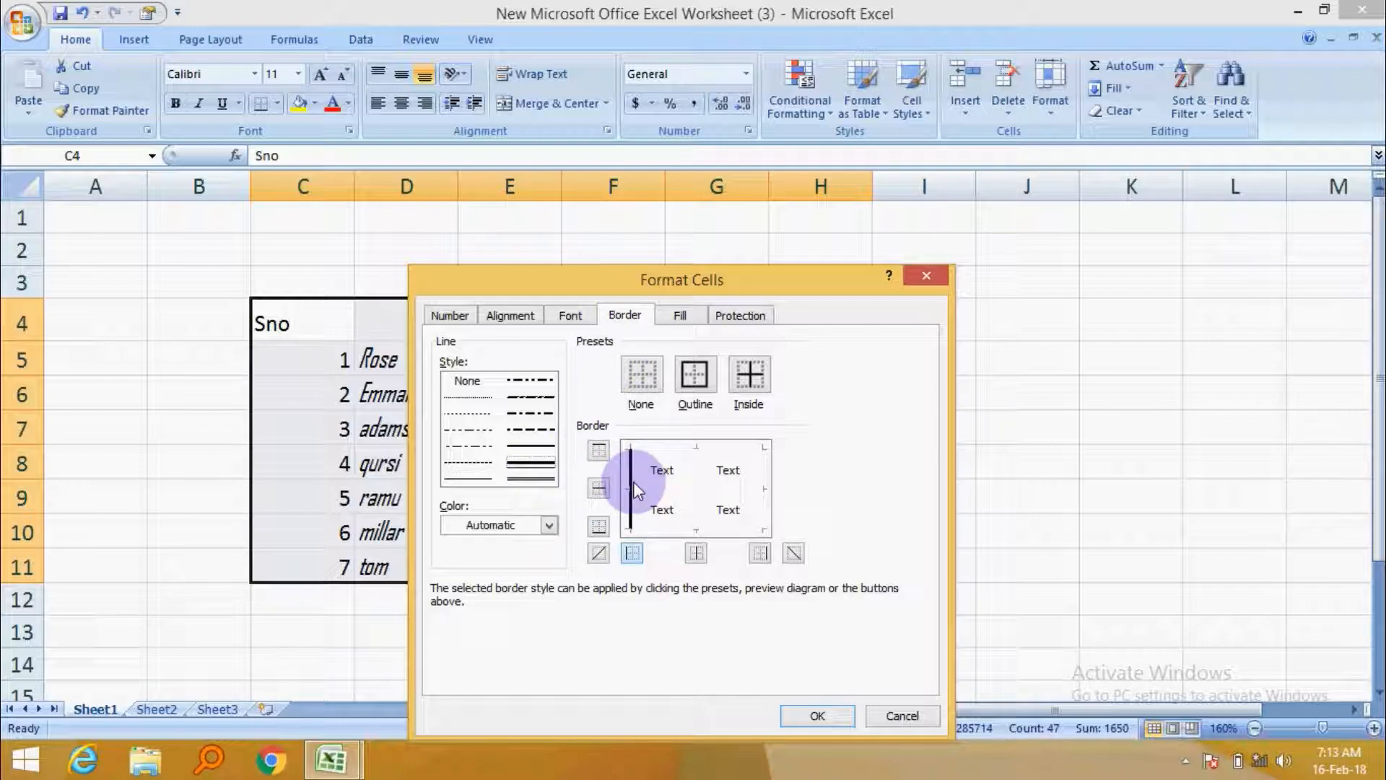
left_click(677, 449)
left_click(760, 469)
left_click(706, 529)
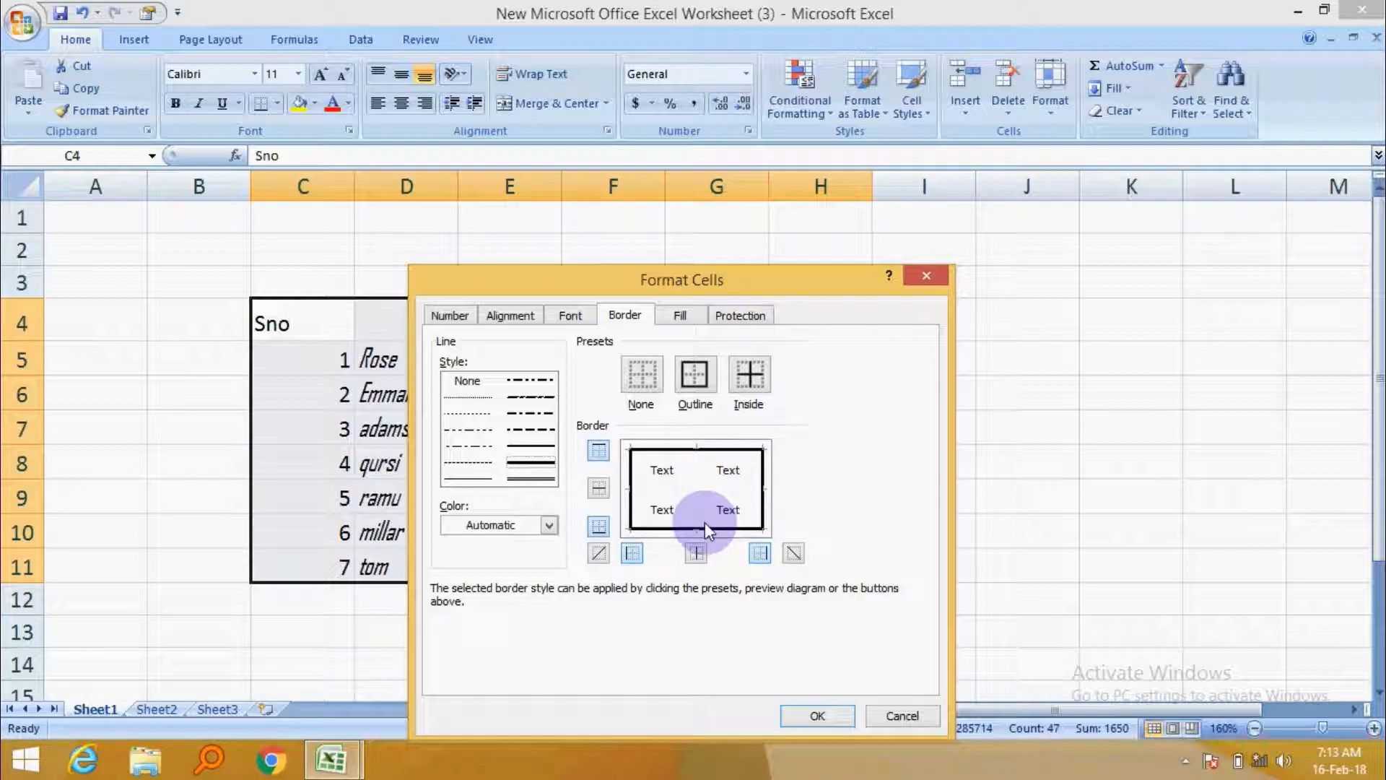
left_click(827, 717)
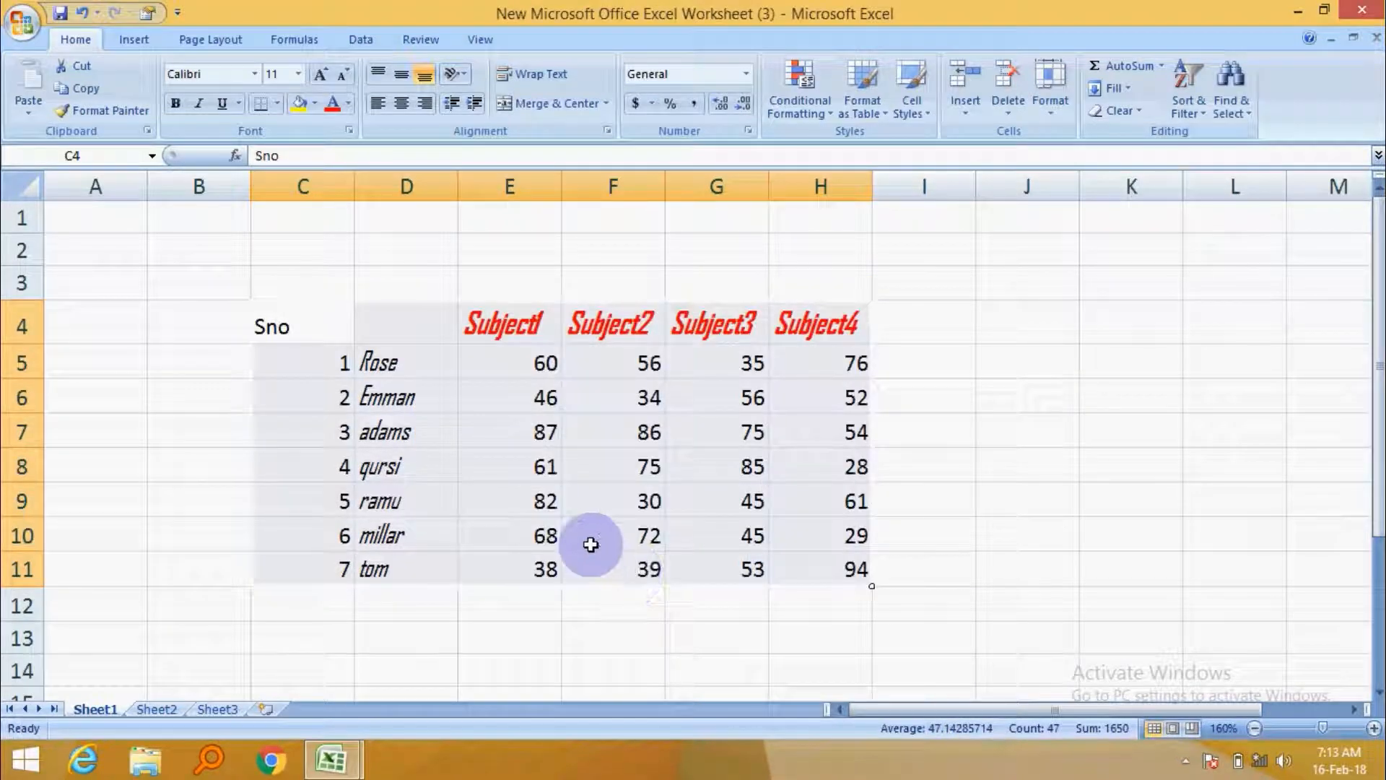
left_click(943, 440)
left_click(1024, 505)
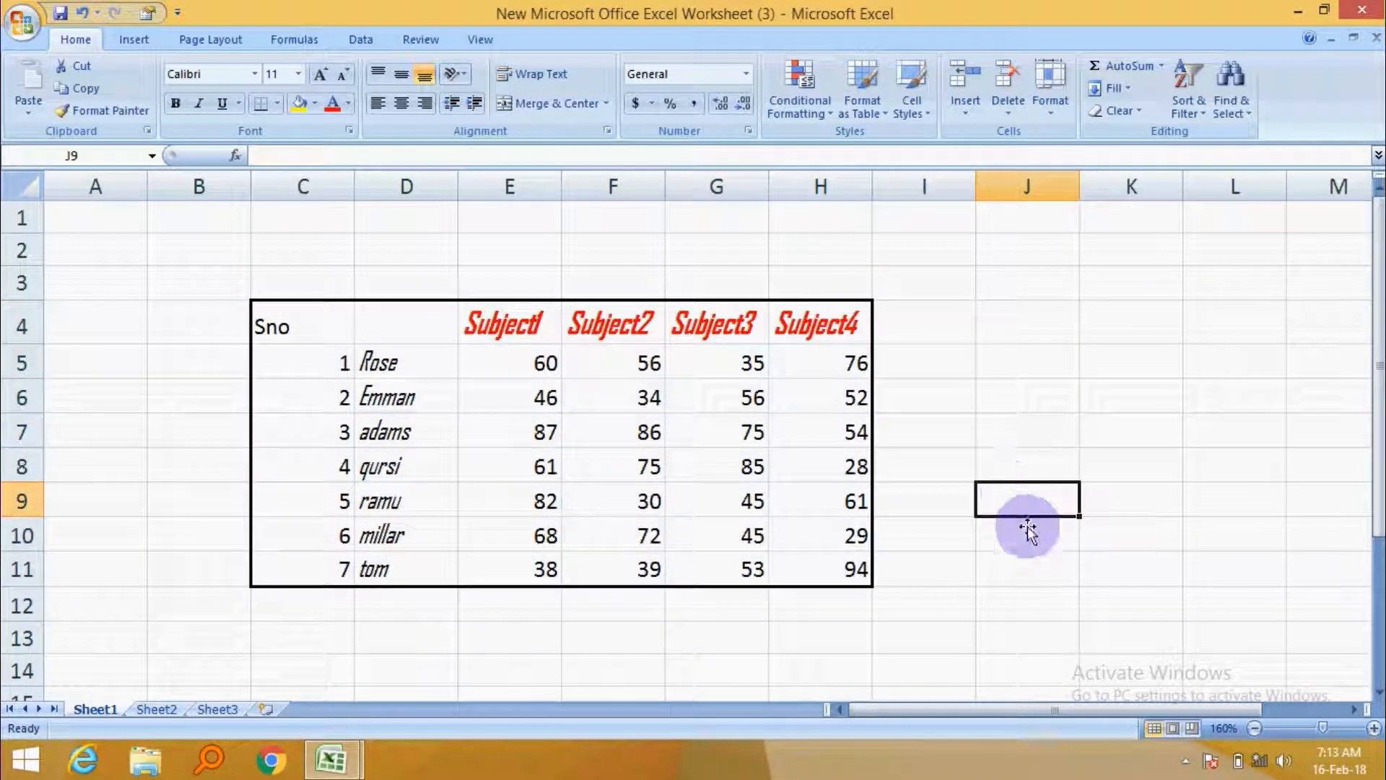
left_click_drag(273, 326, 866, 578)
left_click(1026, 424)
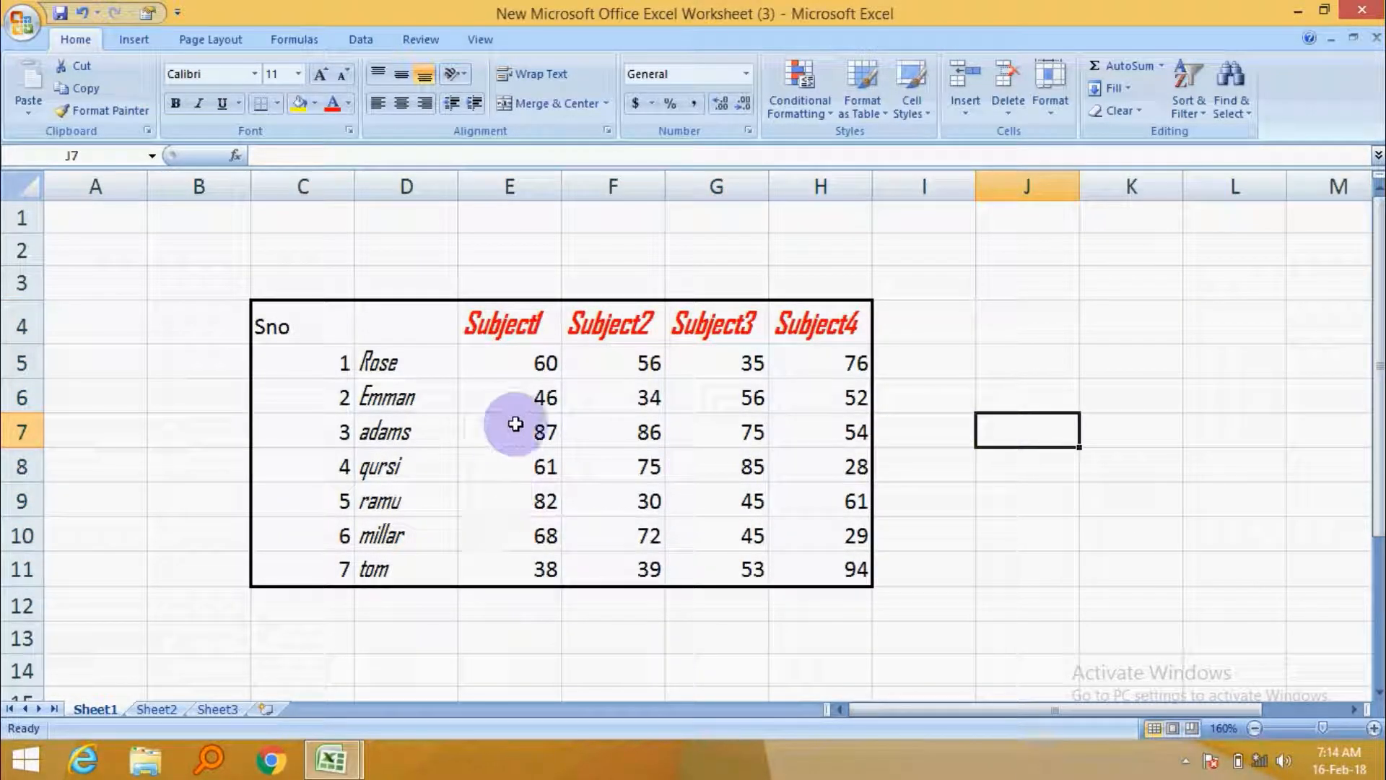
Rotate the student names in D5:D11 downward at an angle using the text orientation setting.
left_click_drag(413, 354, 412, 570)
right_click(403, 394)
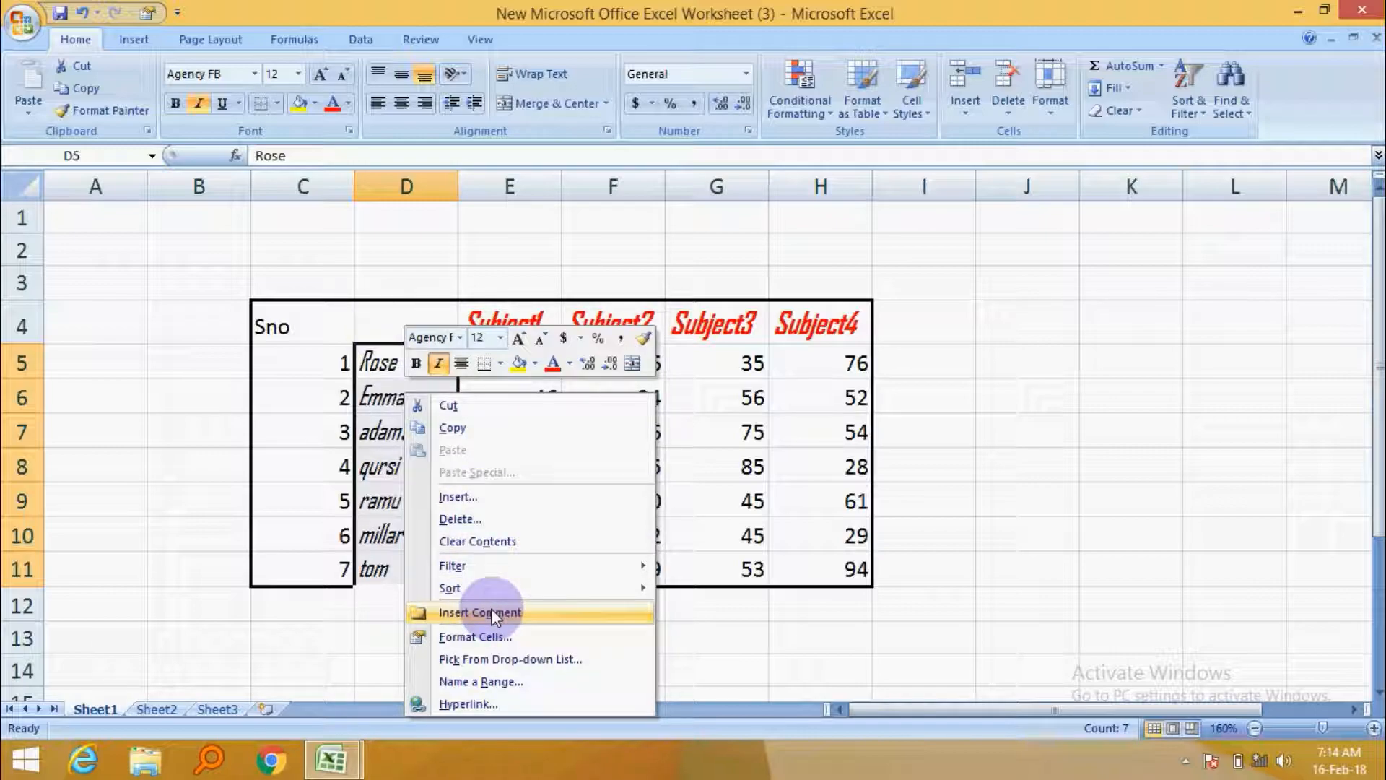
left_click(501, 635)
left_click(389, 318)
left_click(343, 317)
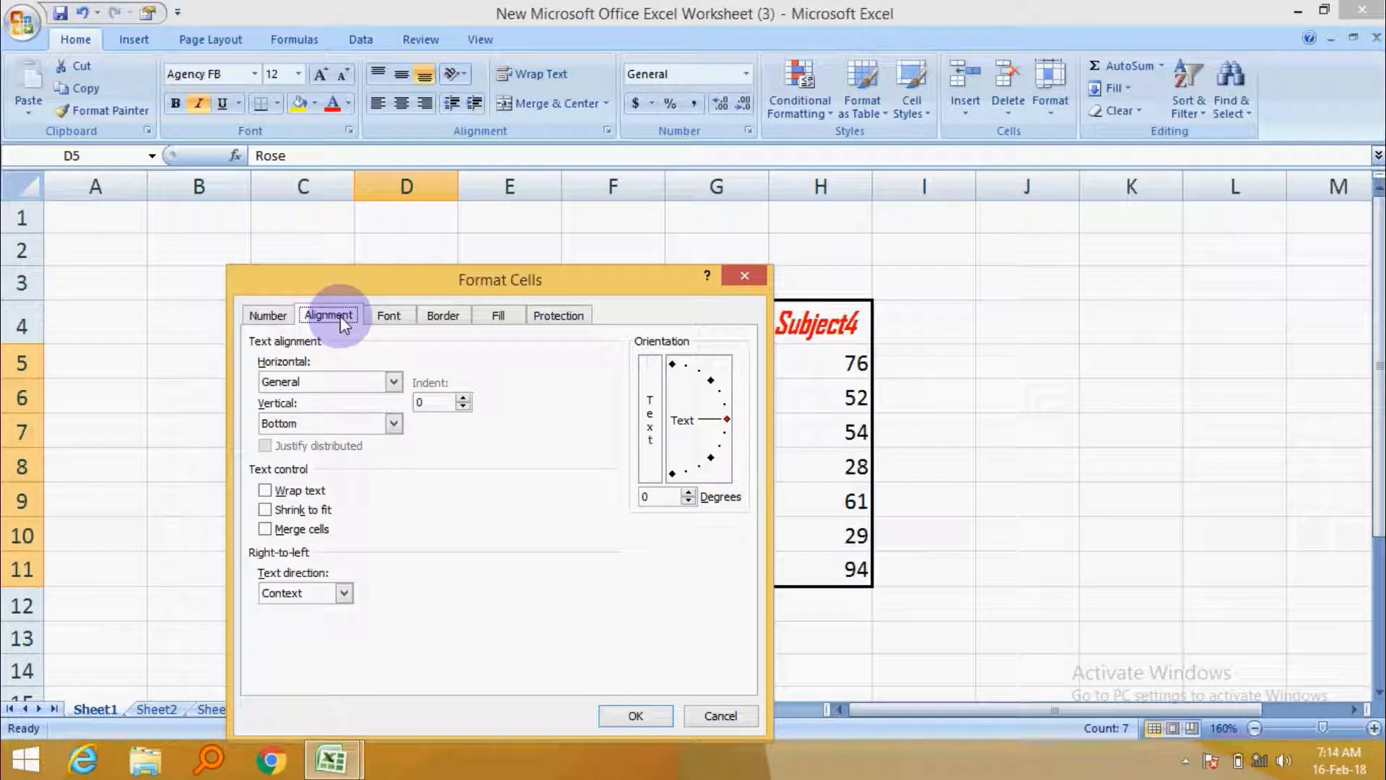
left_click_drag(726, 419, 713, 460)
left_click(653, 713)
Reset the names' text orientation to 0 degrees and set their vertical alignment to Top.
scroll(452, 442, "down", 2)
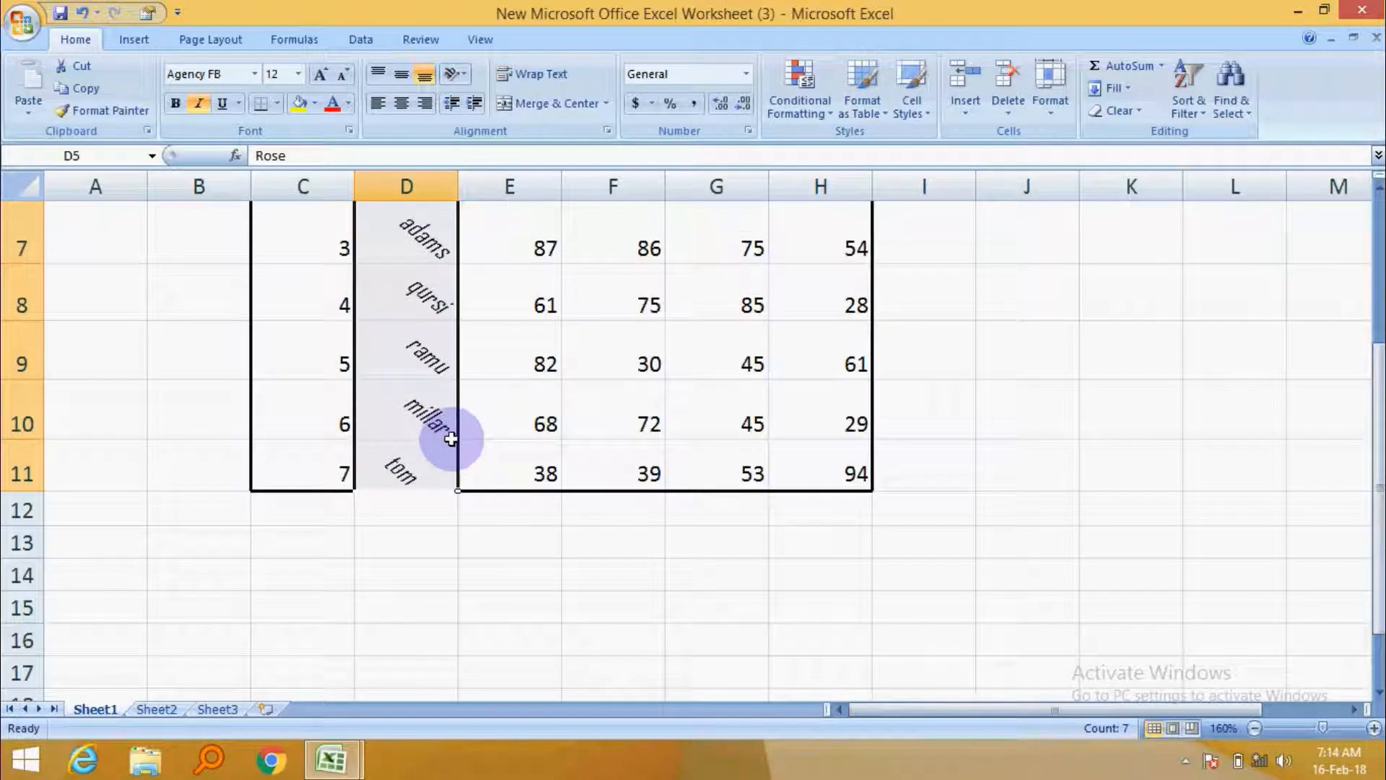
scroll(449, 433, "up", 1)
right_click(406, 289)
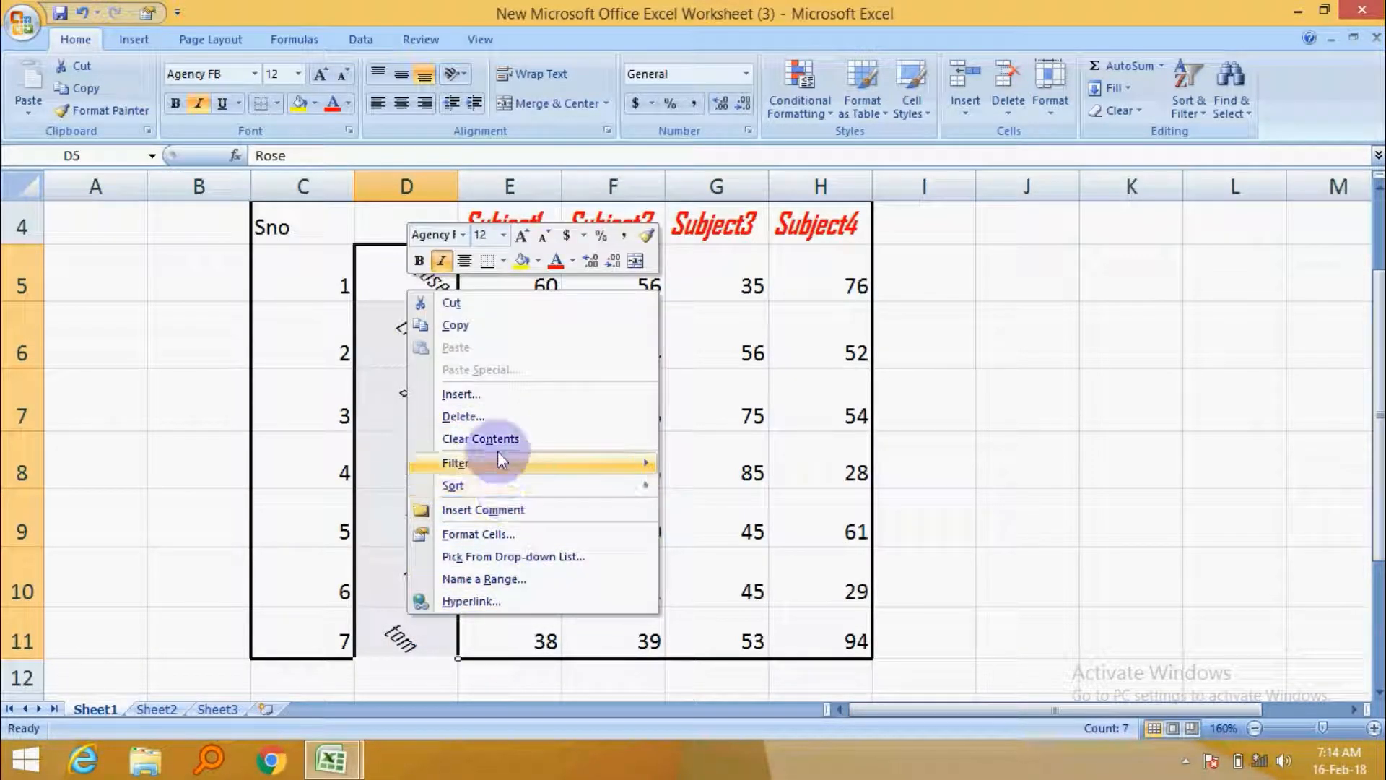
left_click(518, 534)
left_click_drag(727, 424, 742, 418)
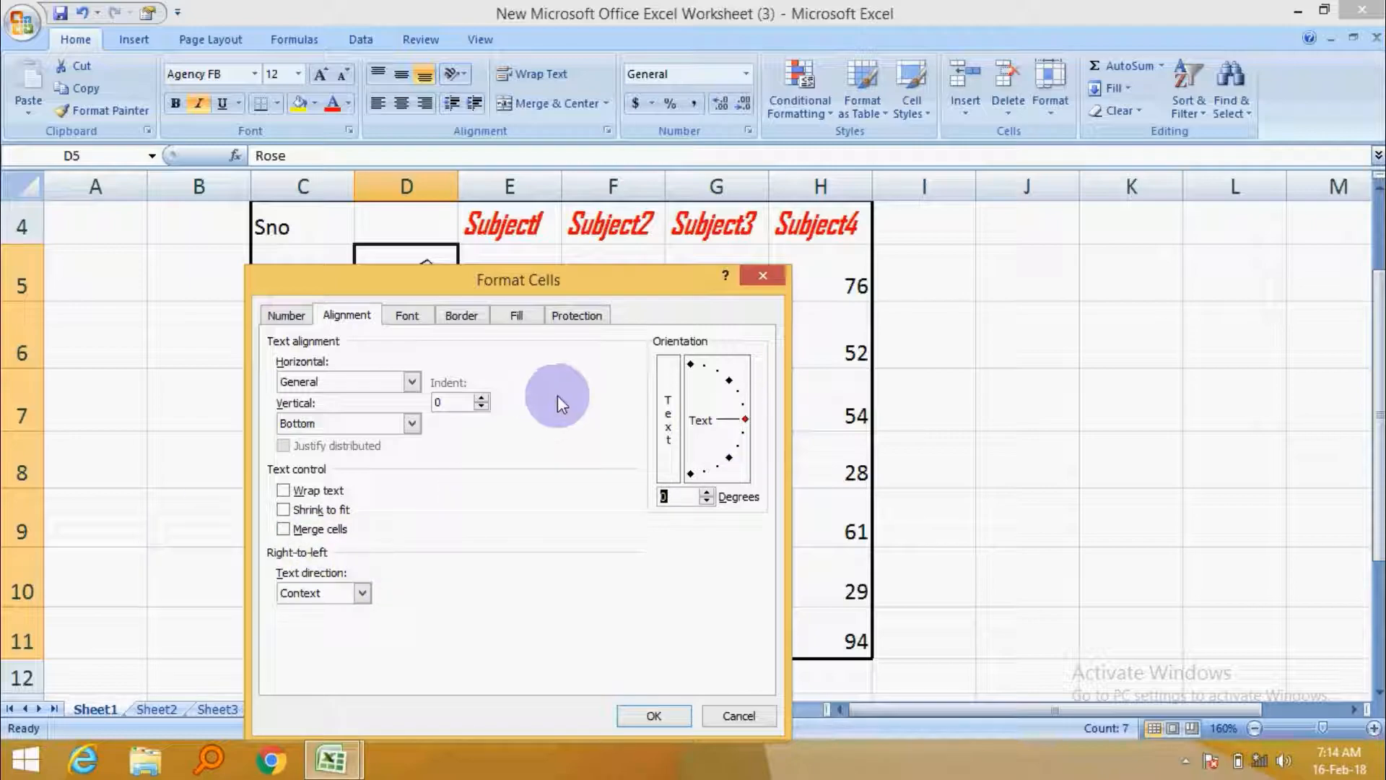
left_click(413, 383)
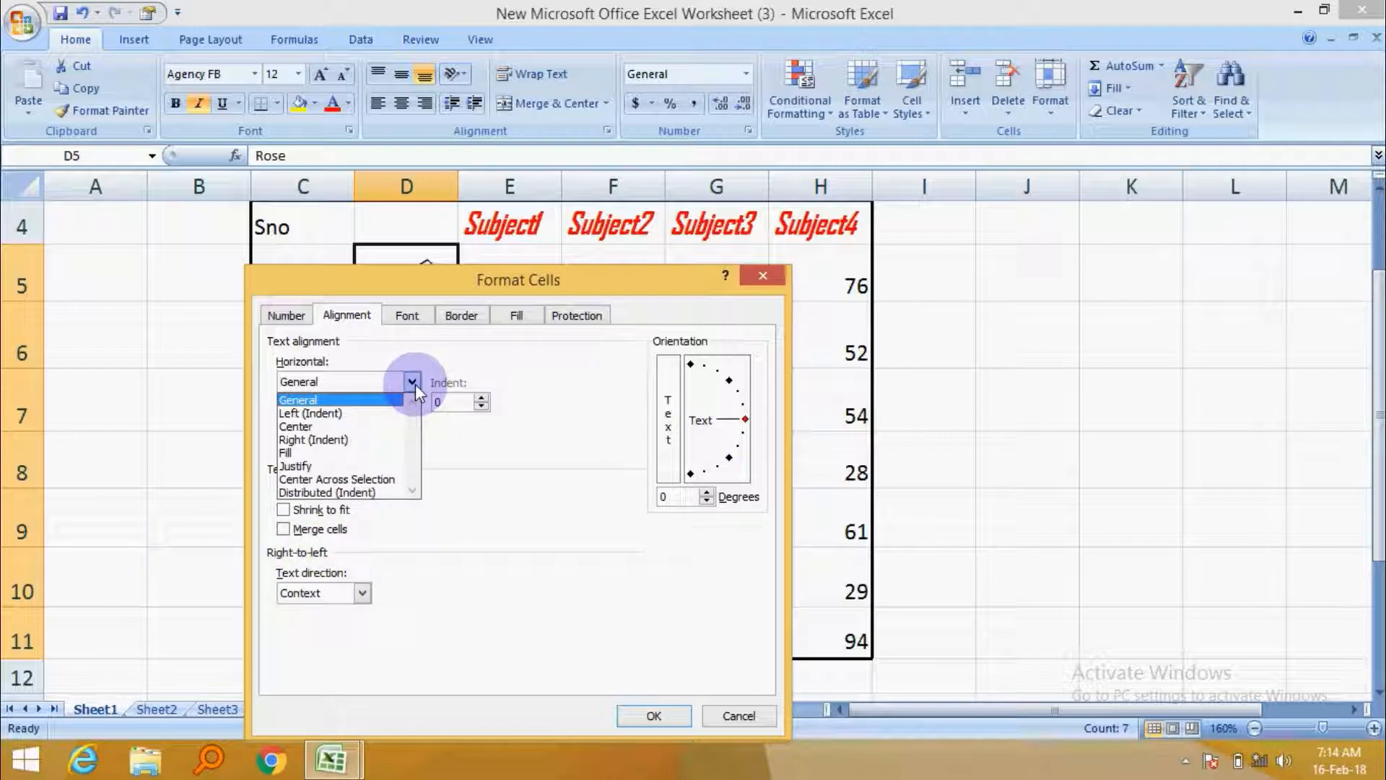
left_click(414, 384)
left_click(408, 424)
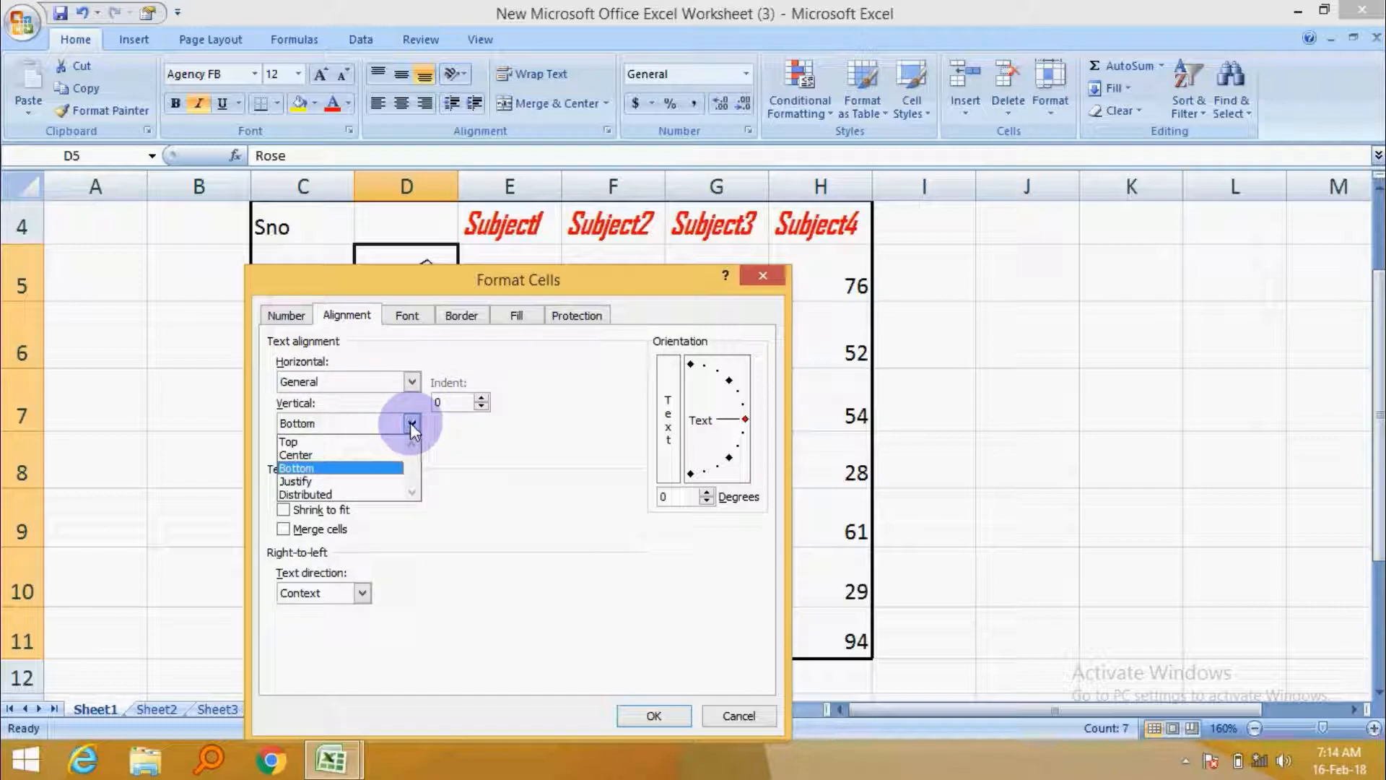
left_click(341, 441)
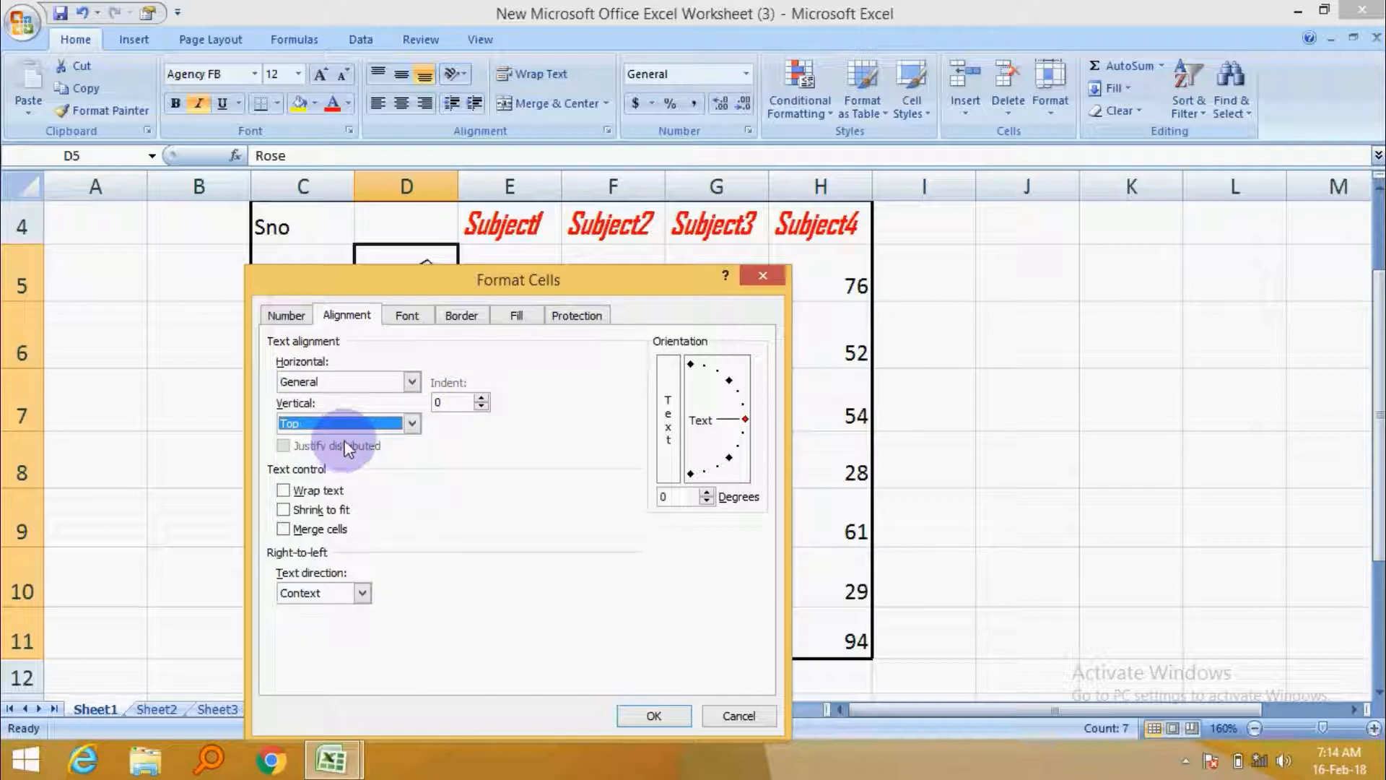
left_click(646, 715)
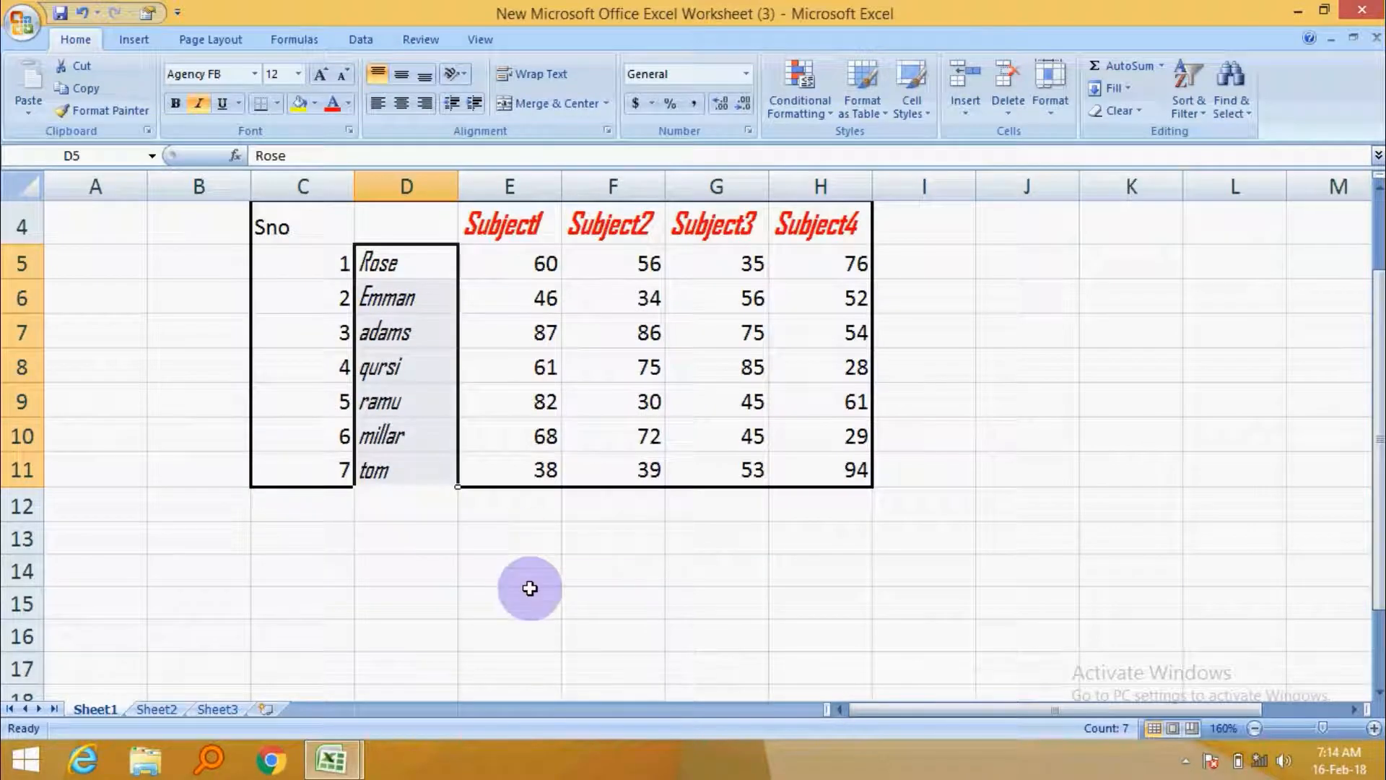
left_click(511, 542)
left_click(405, 267)
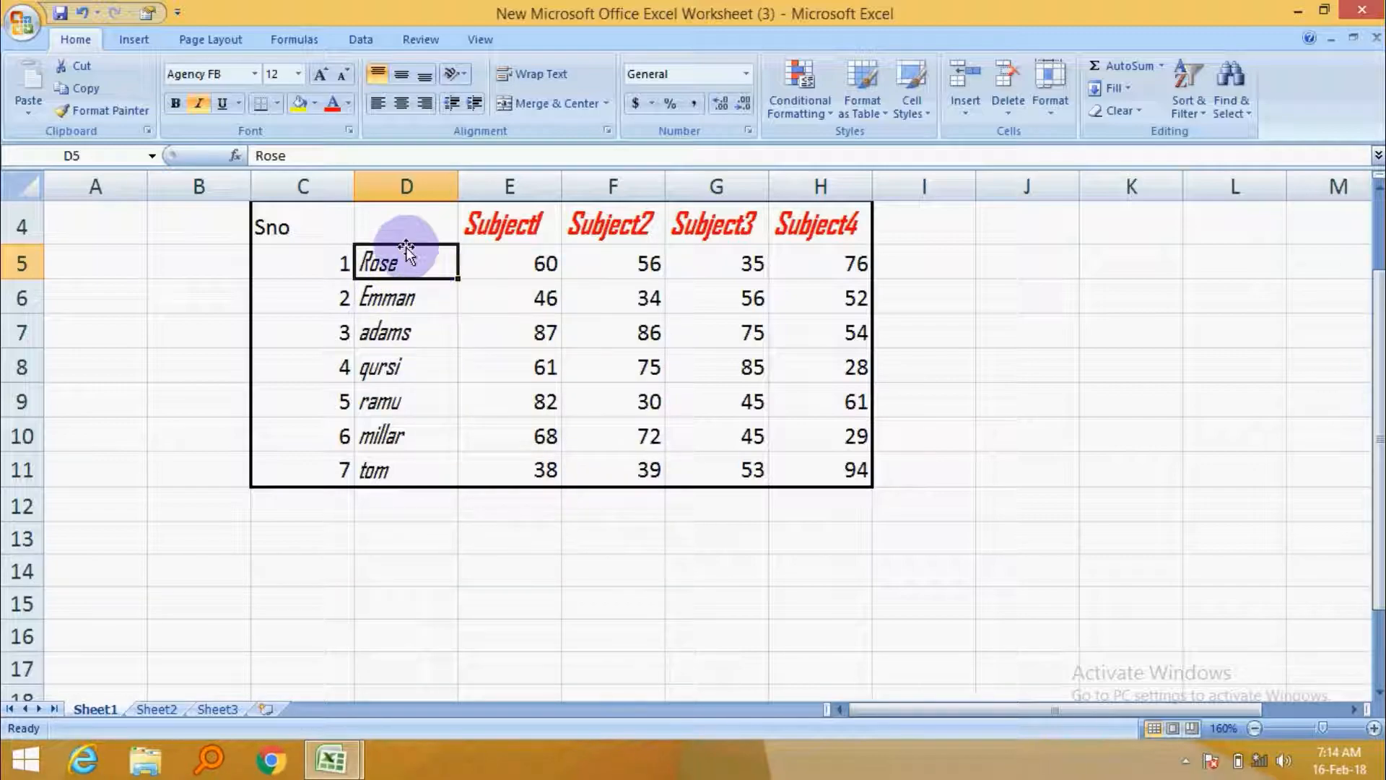
left_click_drag(407, 261, 418, 466)
right_click(400, 336)
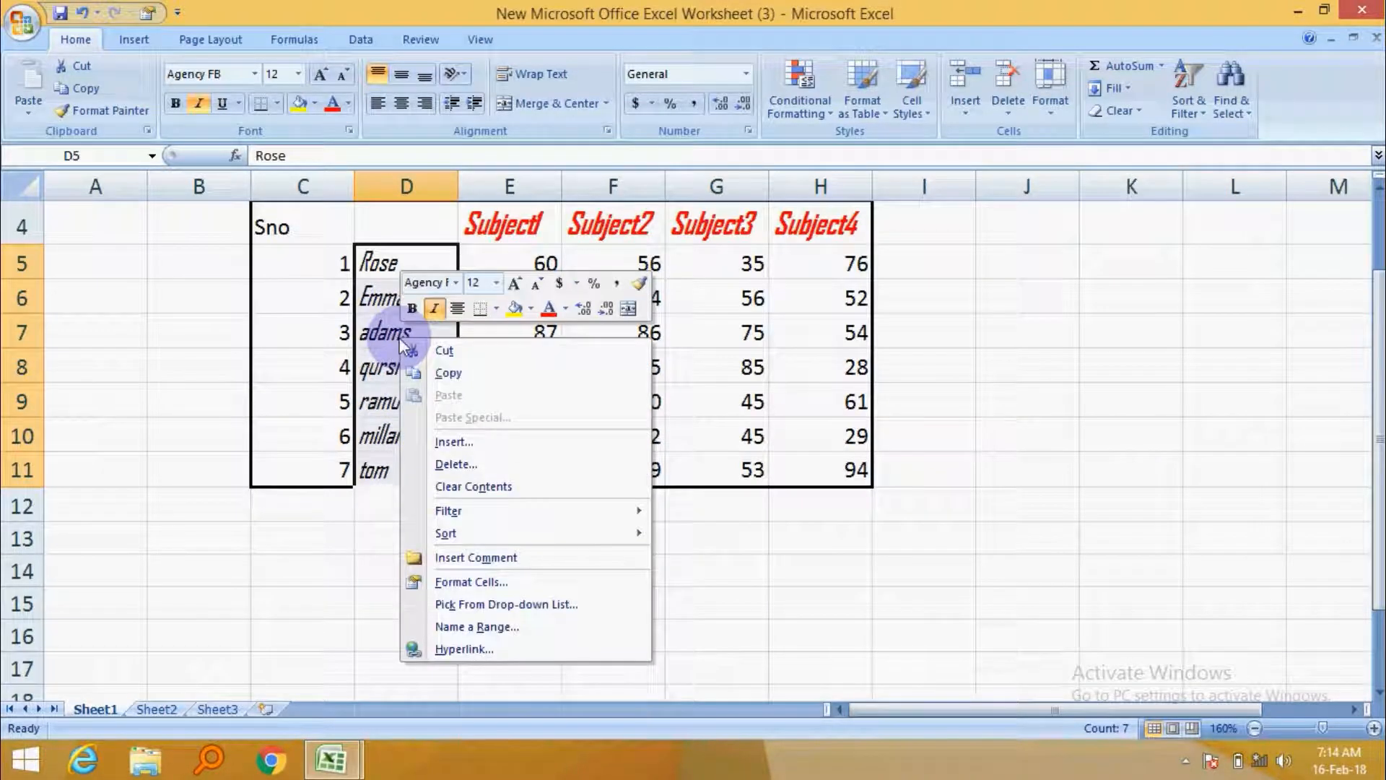
left_click(480, 582)
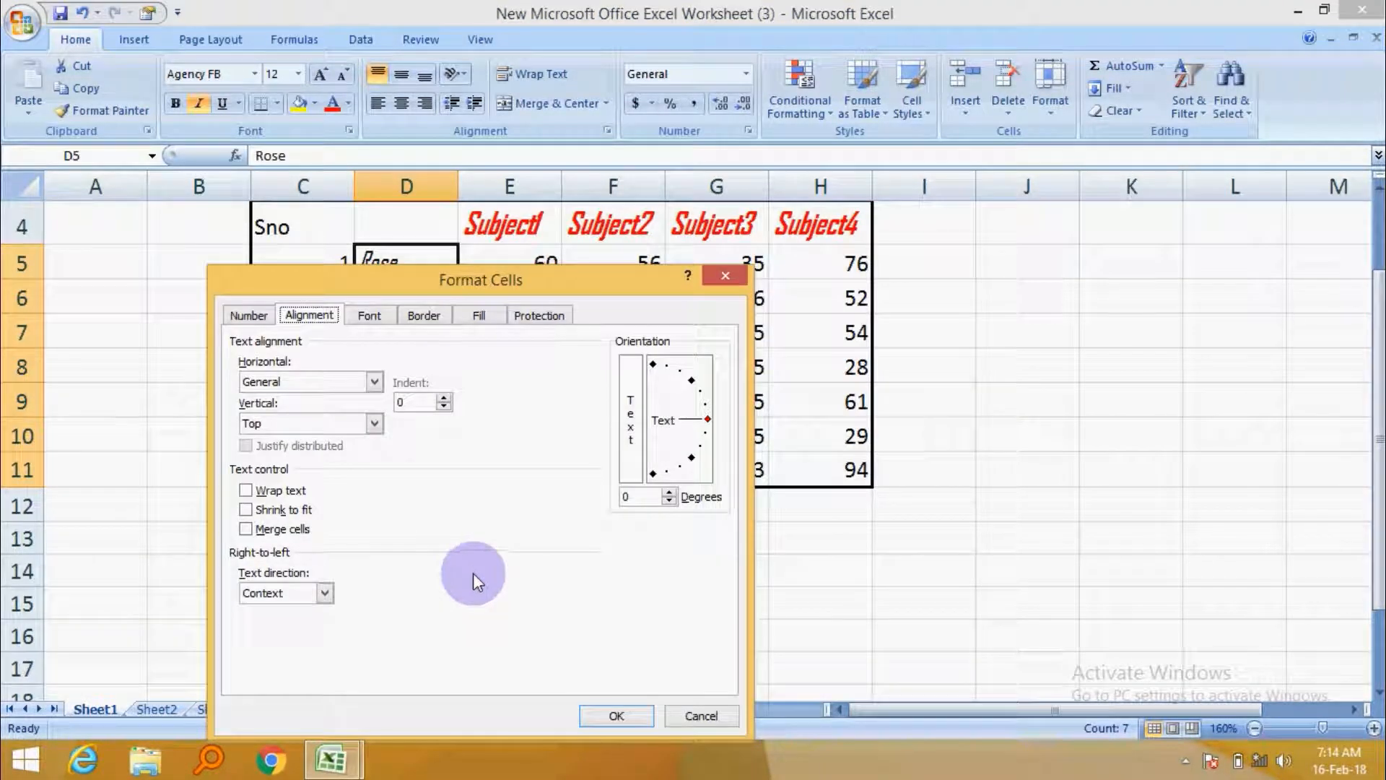
left_click(725, 275)
left_click(1046, 468)
Merge cells C2:H3 above the table into a single title cell.
scroll(903, 512, "up", 1)
left_click_drag(318, 254, 848, 275)
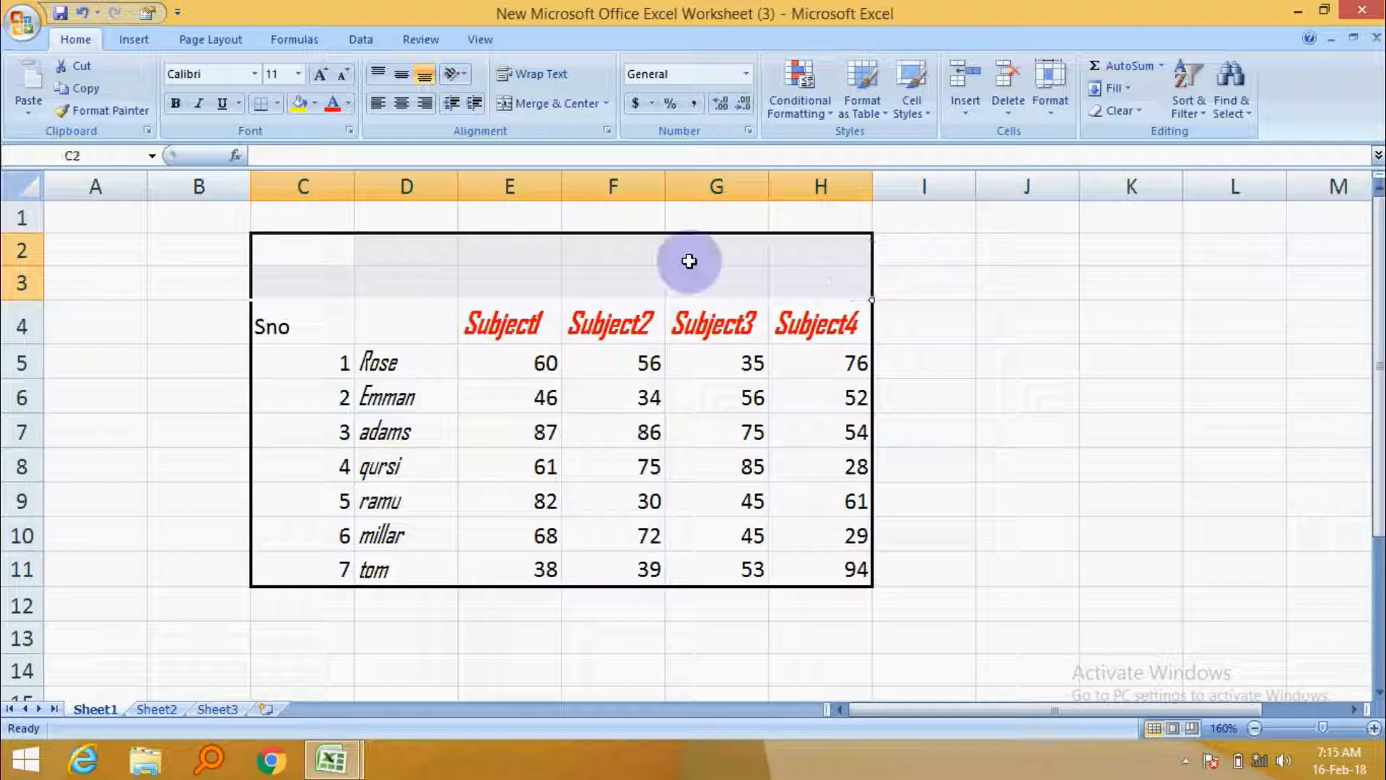
right_click(651, 258)
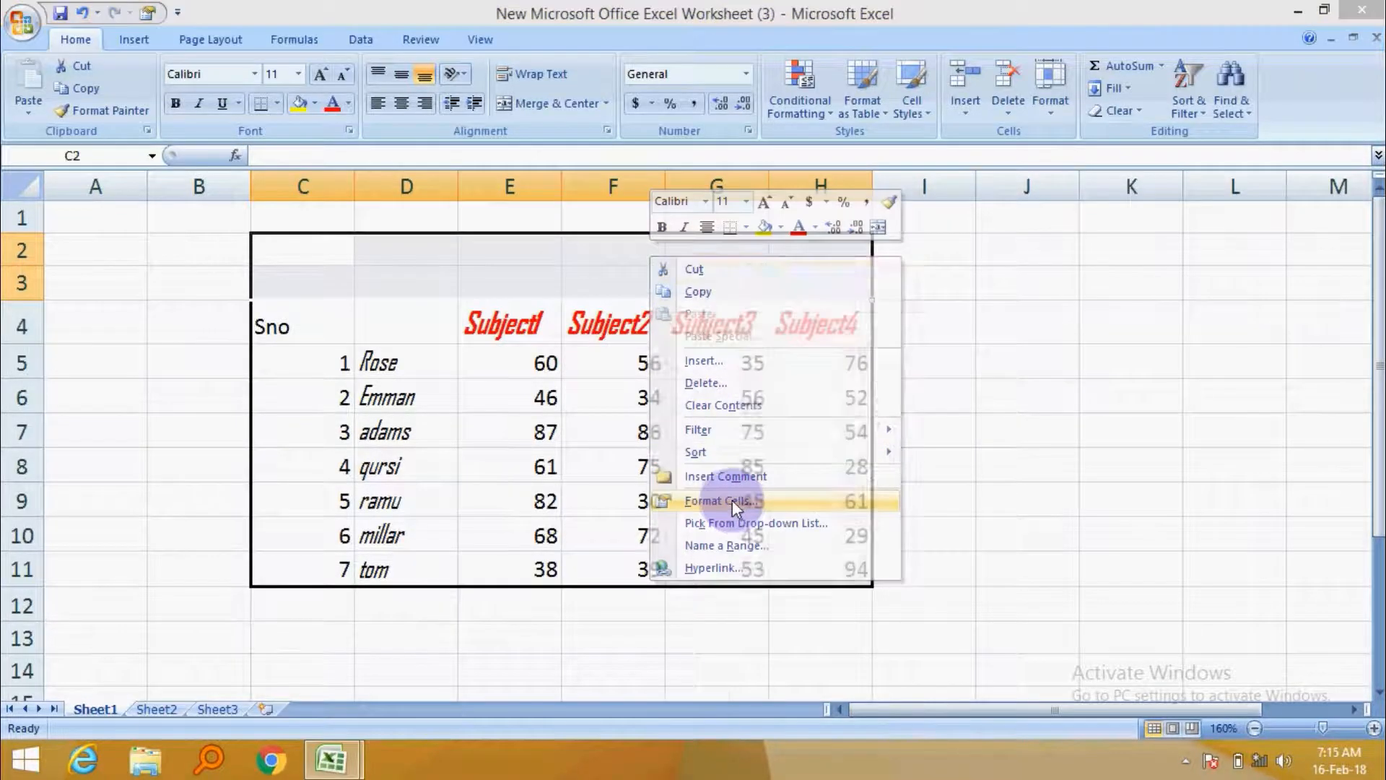
left_click(731, 500)
left_click(498, 517)
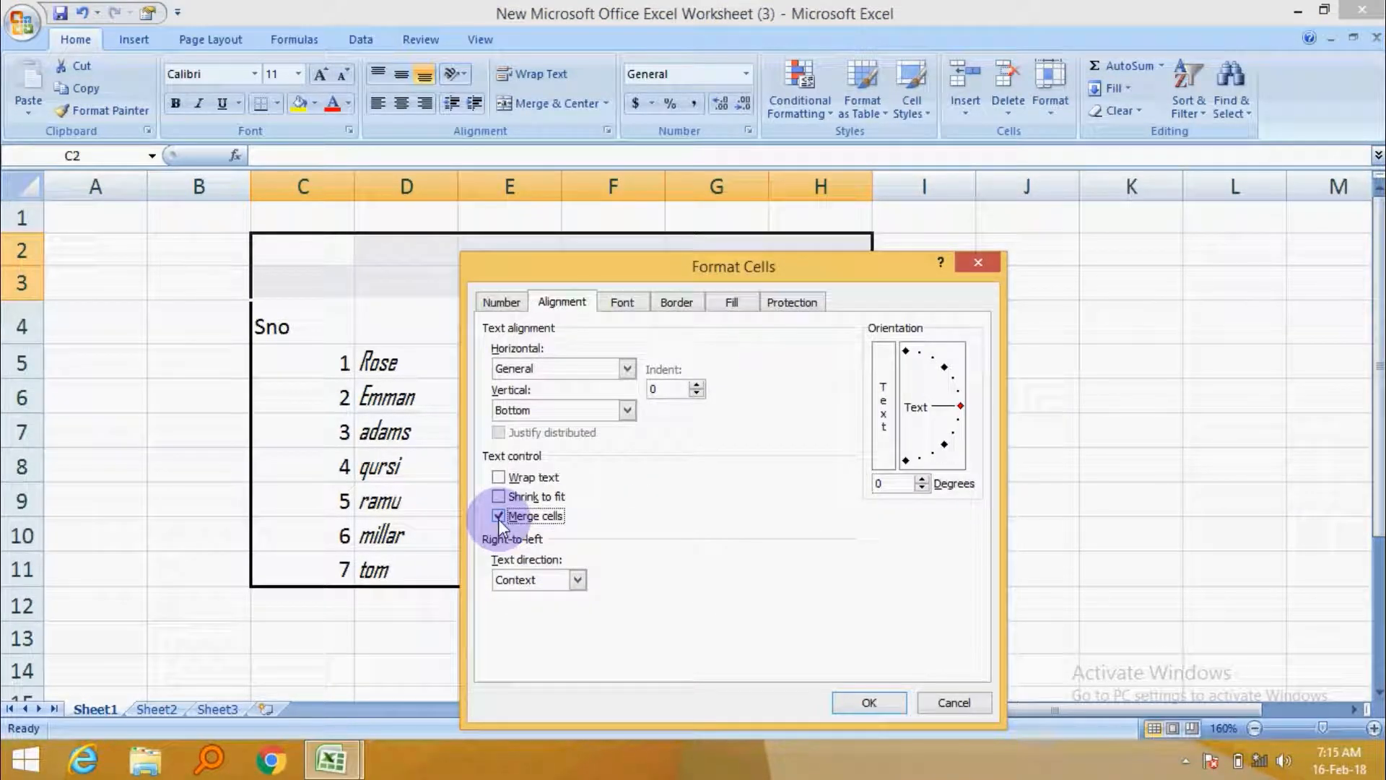
left_click(868, 702)
left_click(983, 390)
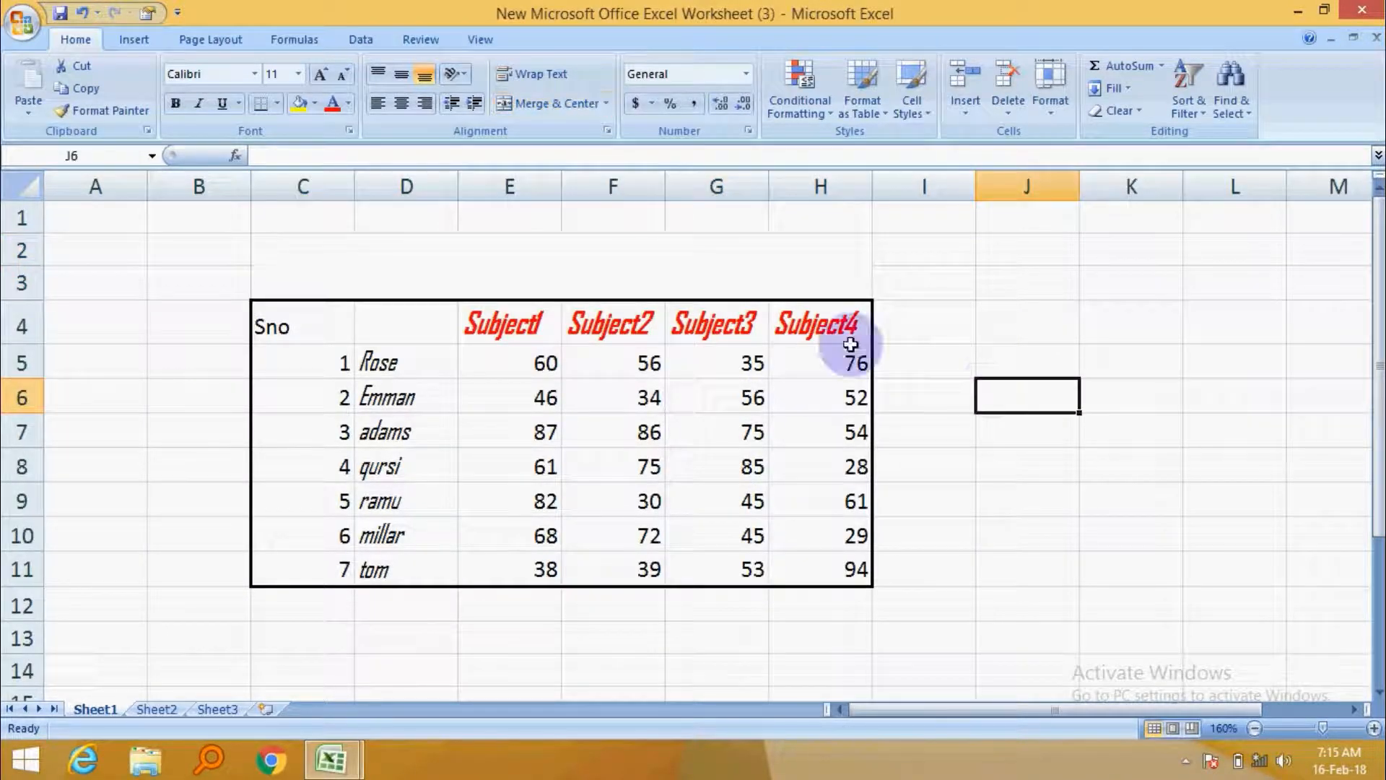
Enter the title Marks sheet in the merged title cell.
left_click(607, 275)
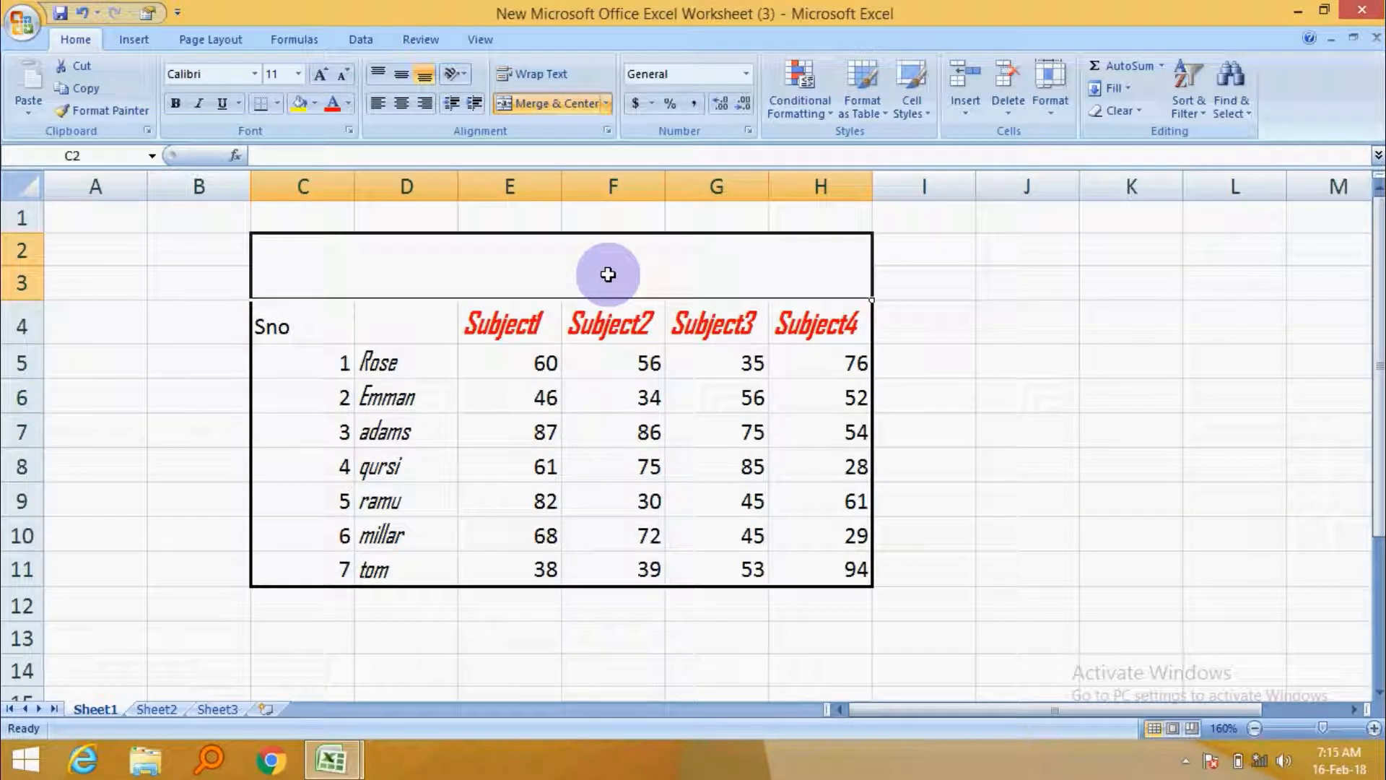
type("Mar")
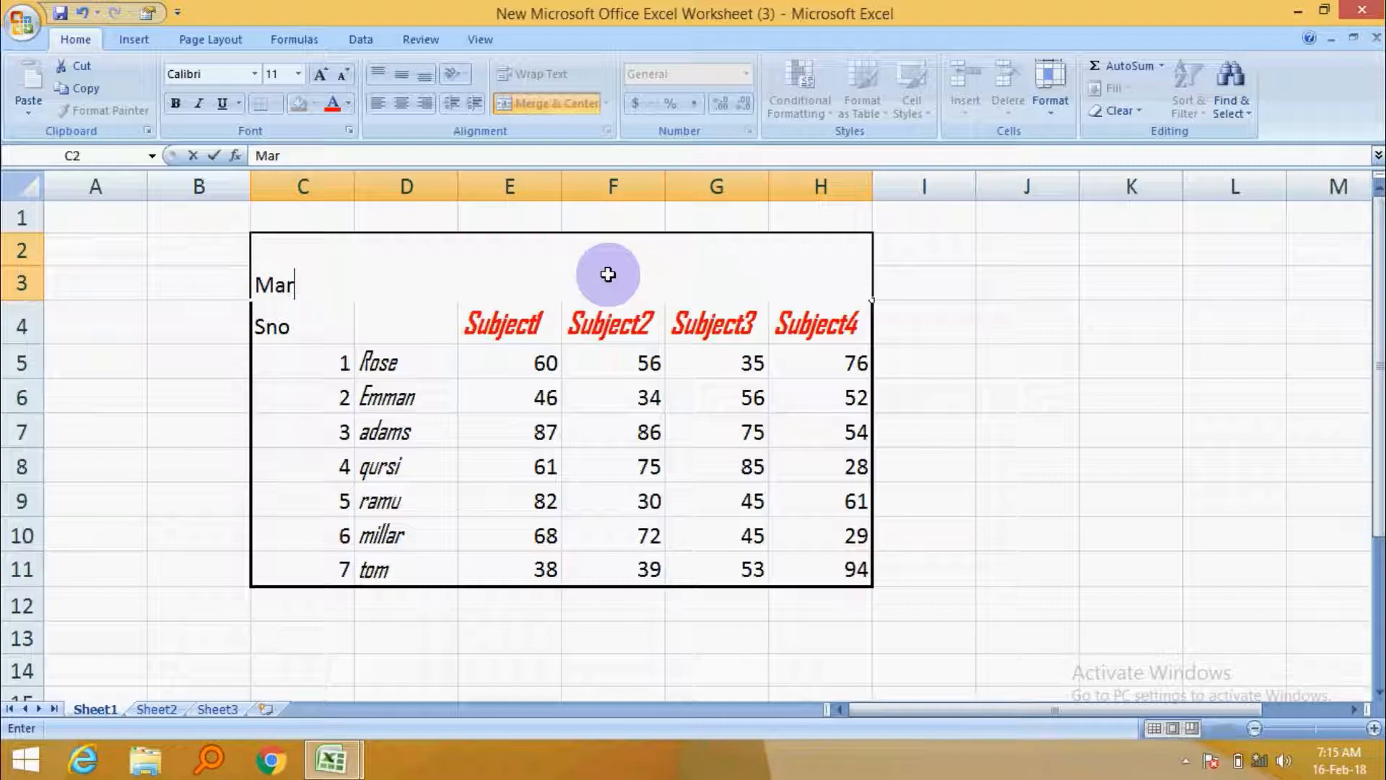
type("ks sheet")
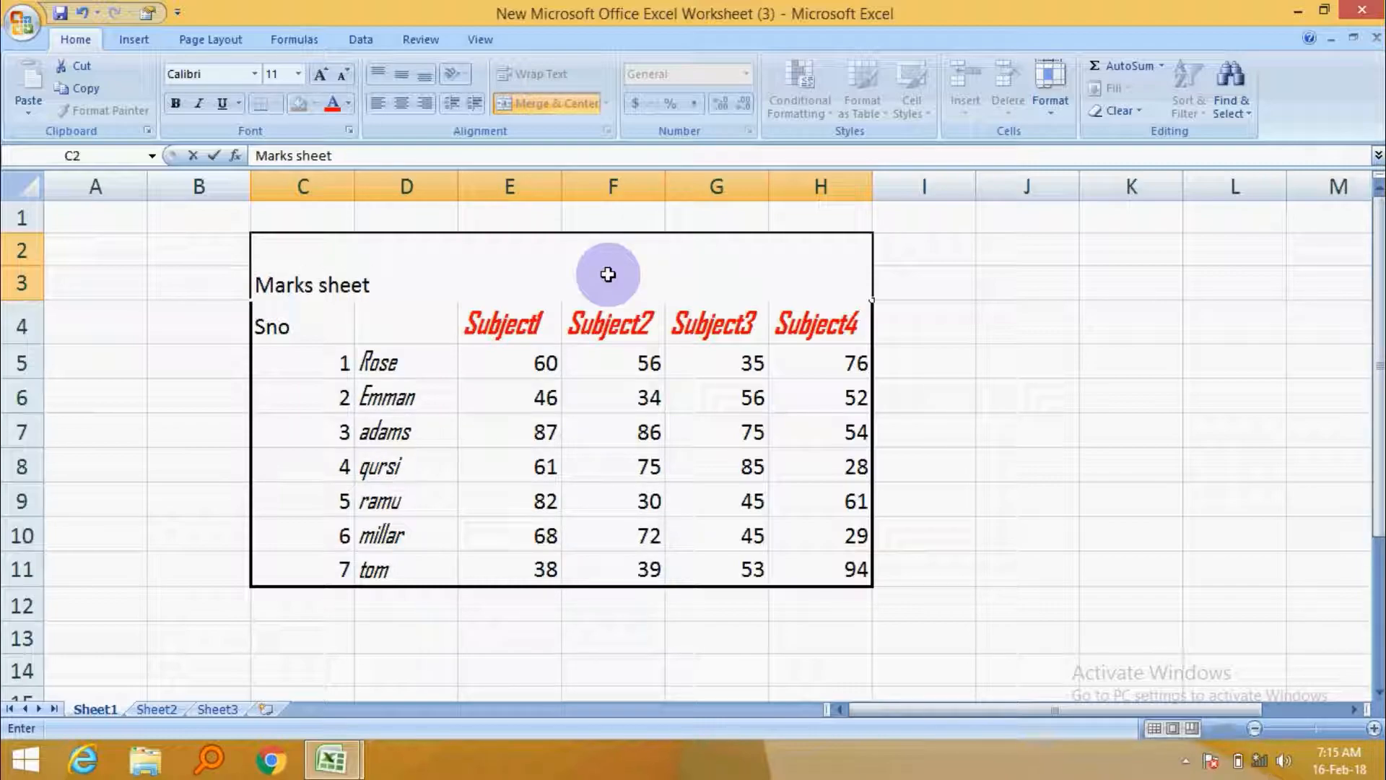
left_click(1030, 361)
Center the Marks sheet title both vertically and horizontally within the merged cell.
left_click(545, 267)
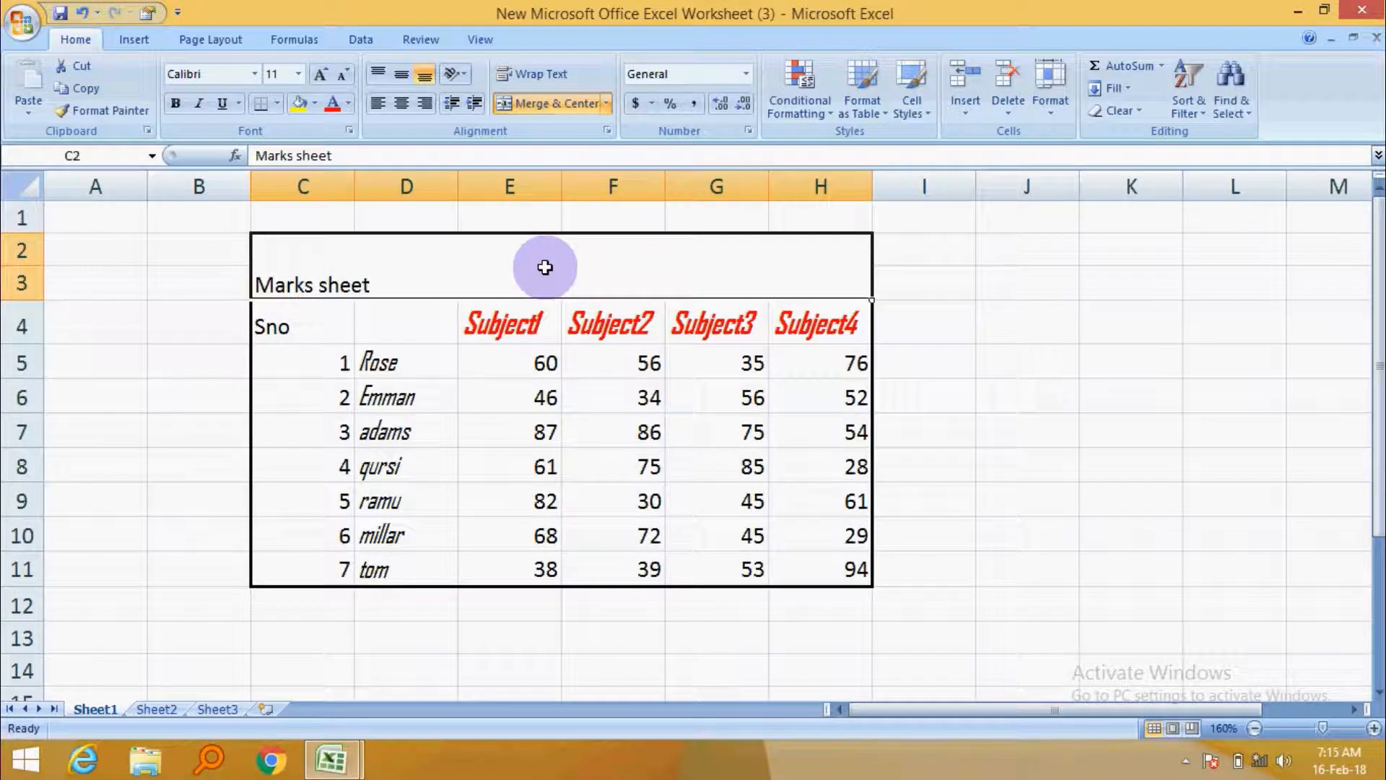
right_click(545, 267)
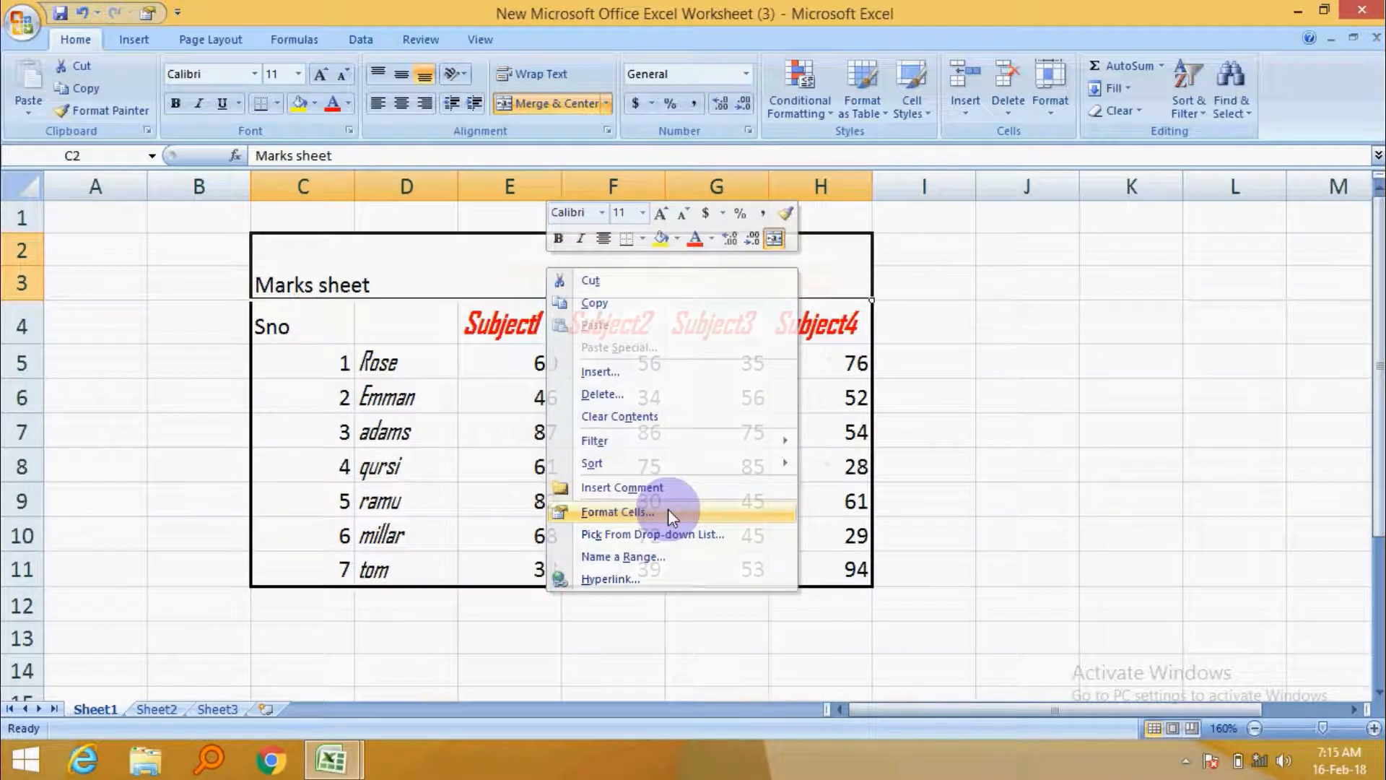
left_click(668, 508)
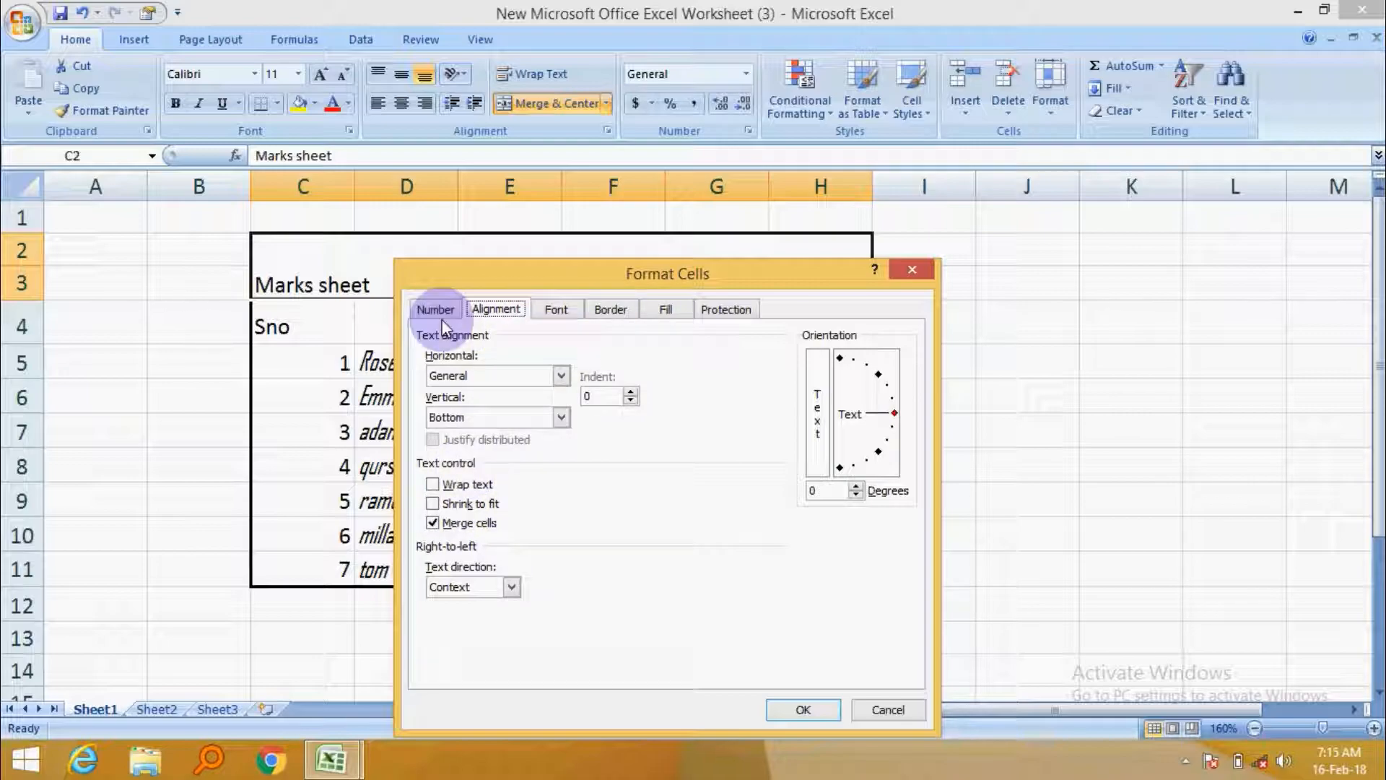
left_click(554, 309)
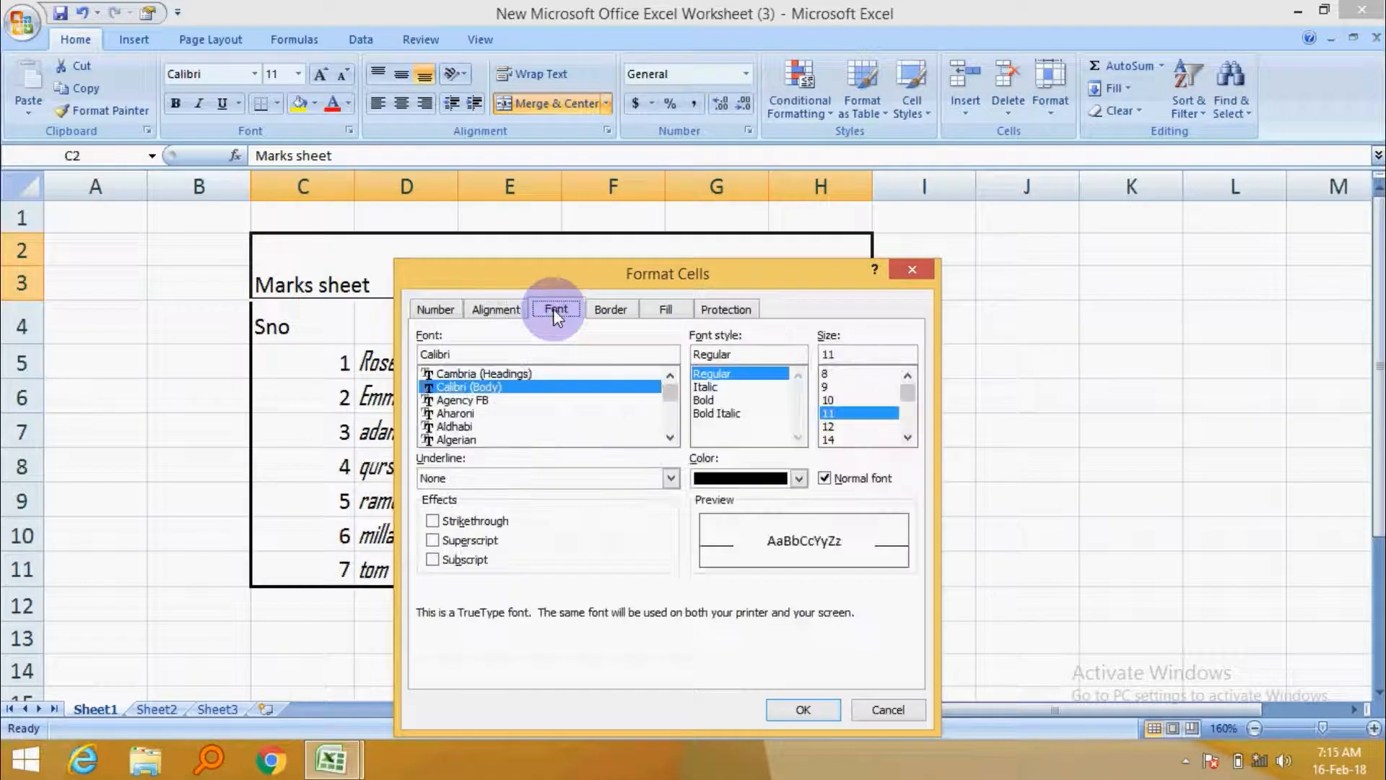
left_click(612, 308)
left_click(512, 310)
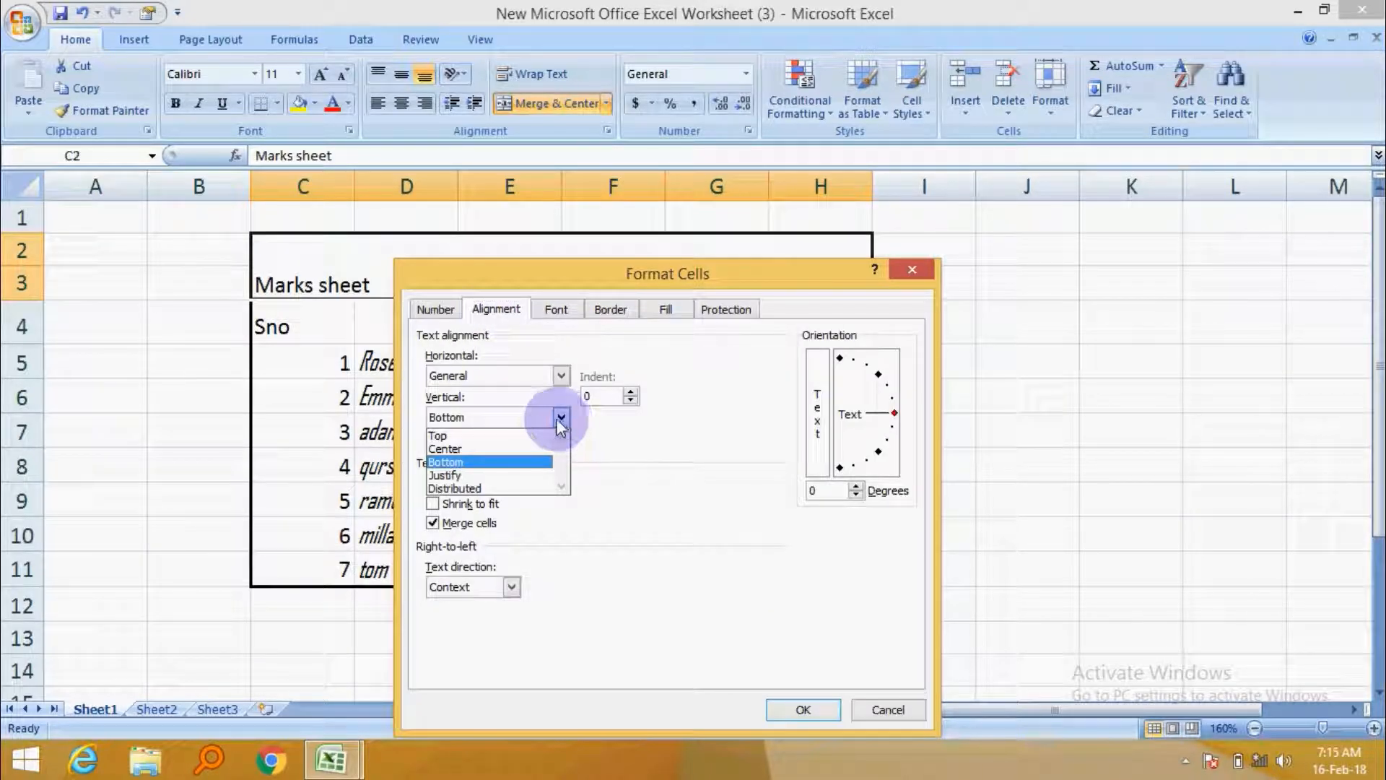
left_click(532, 450)
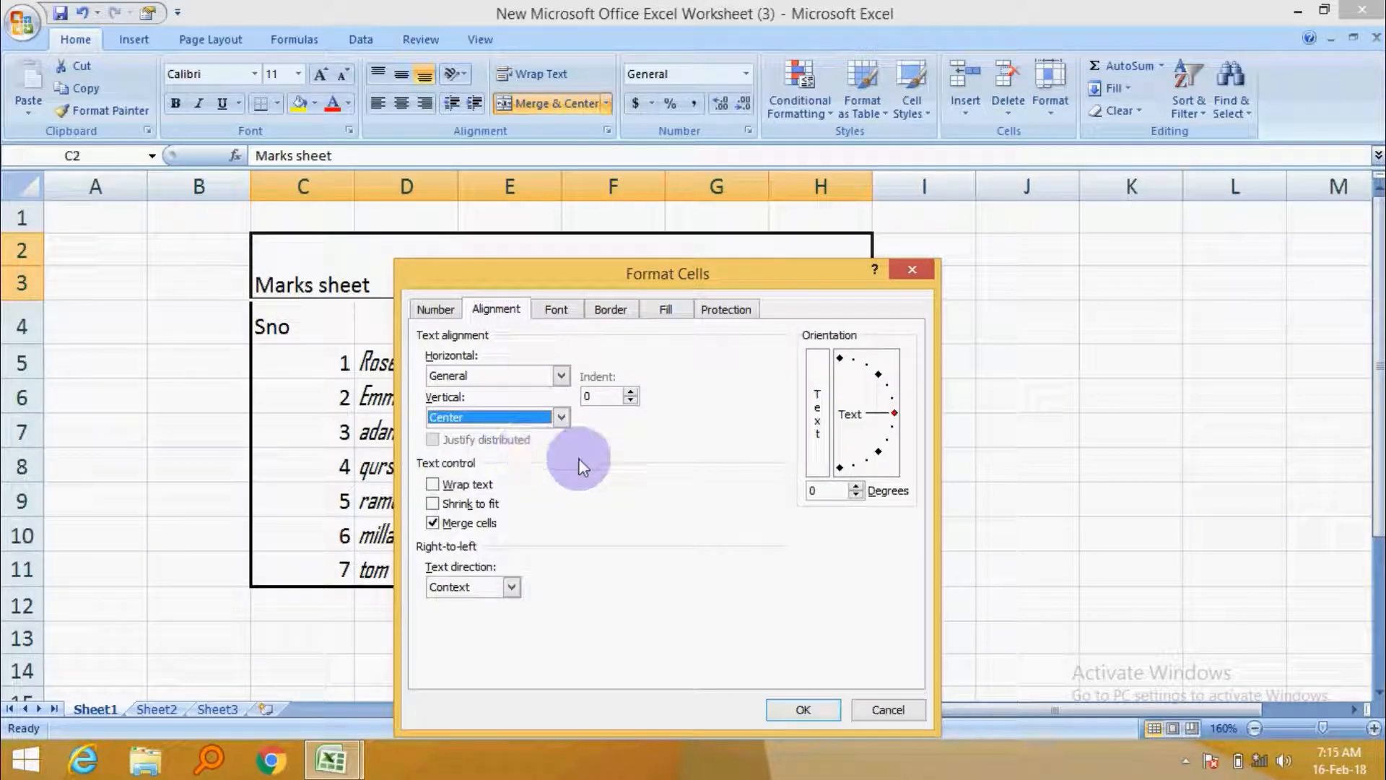
left_click(803, 709)
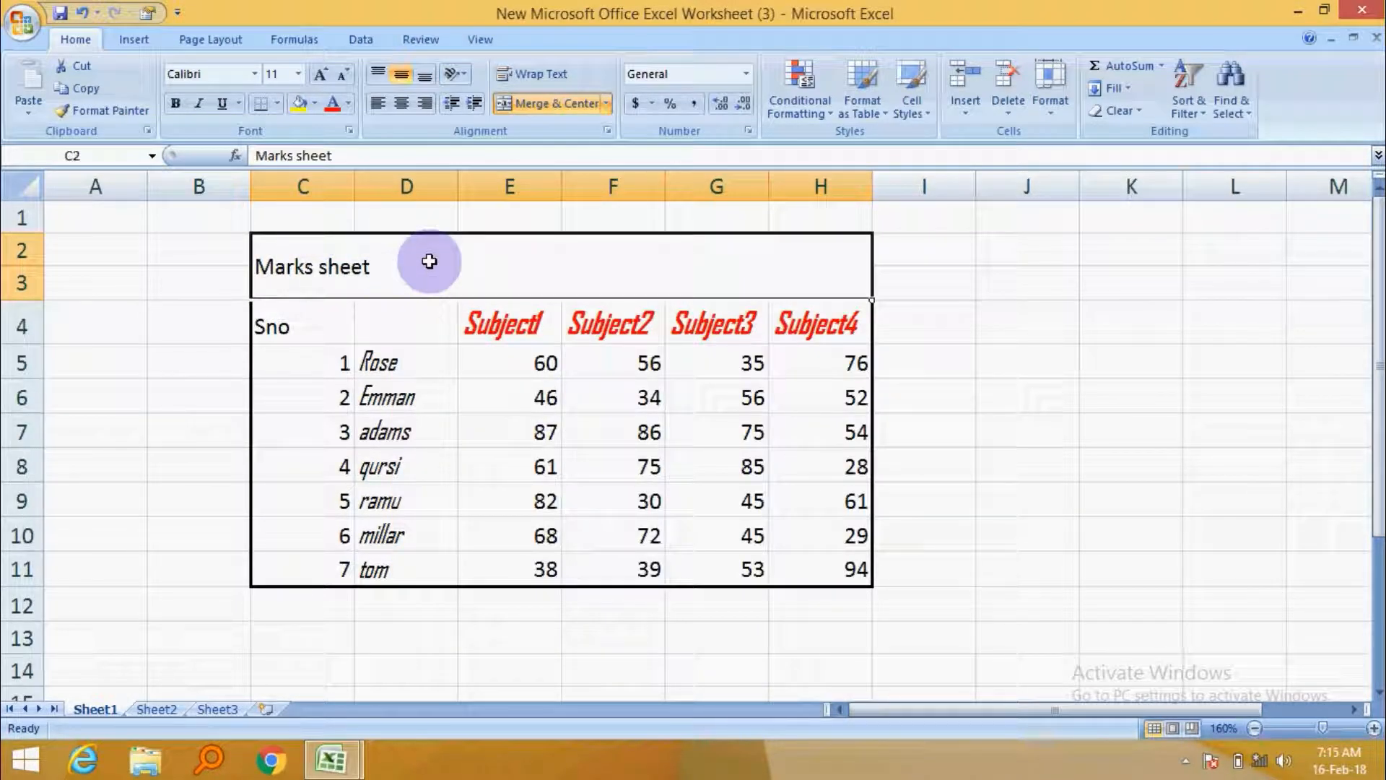
left_click(401, 103)
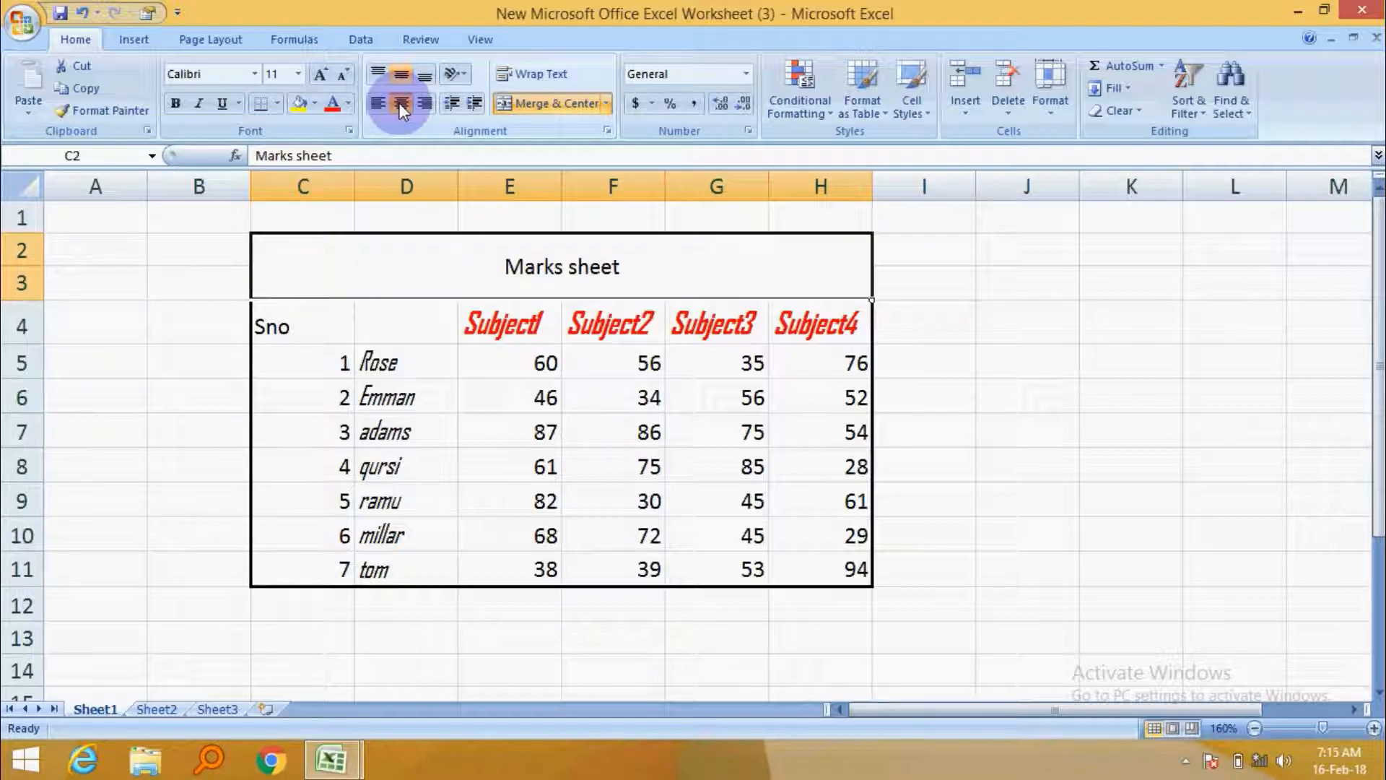
Apply an outline border to the merged title cell.
left_click(1004, 326)
left_click(648, 261)
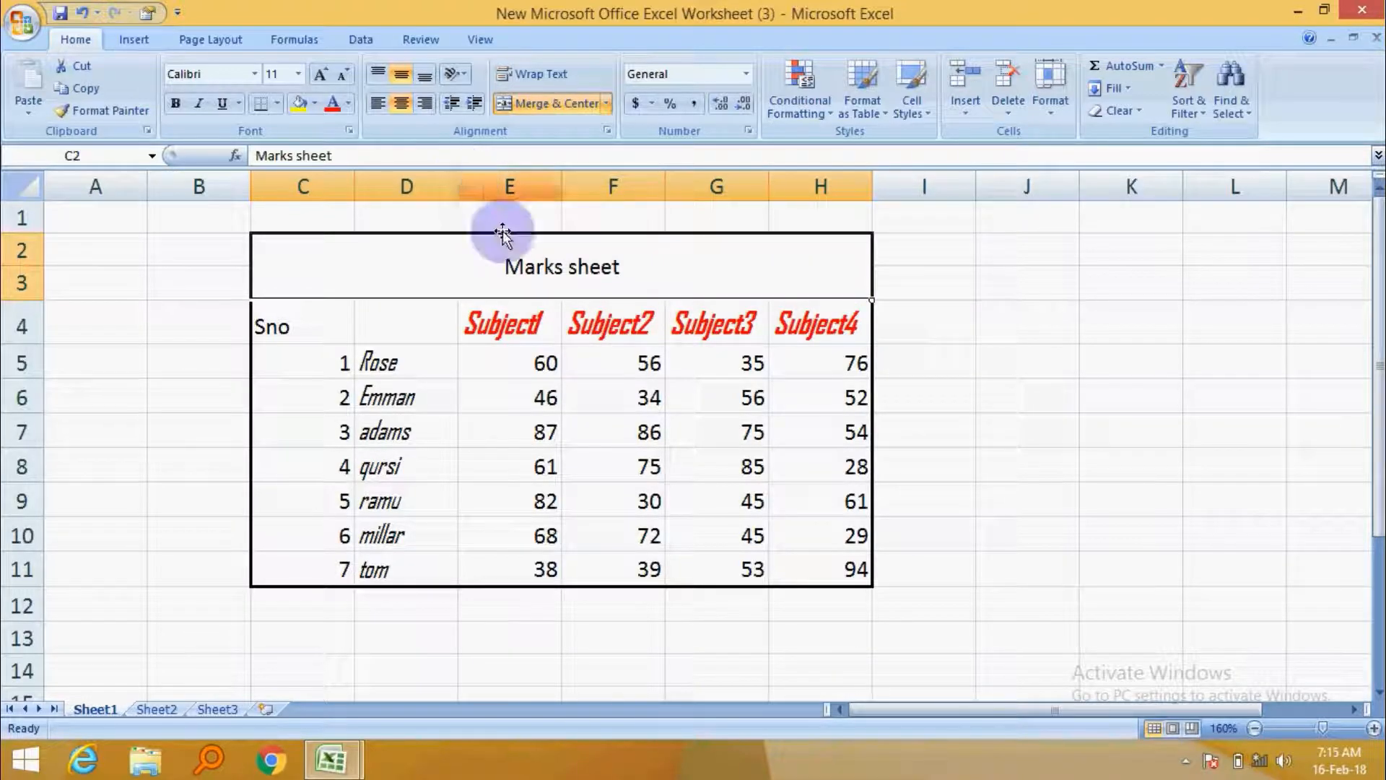
right_click(547, 279)
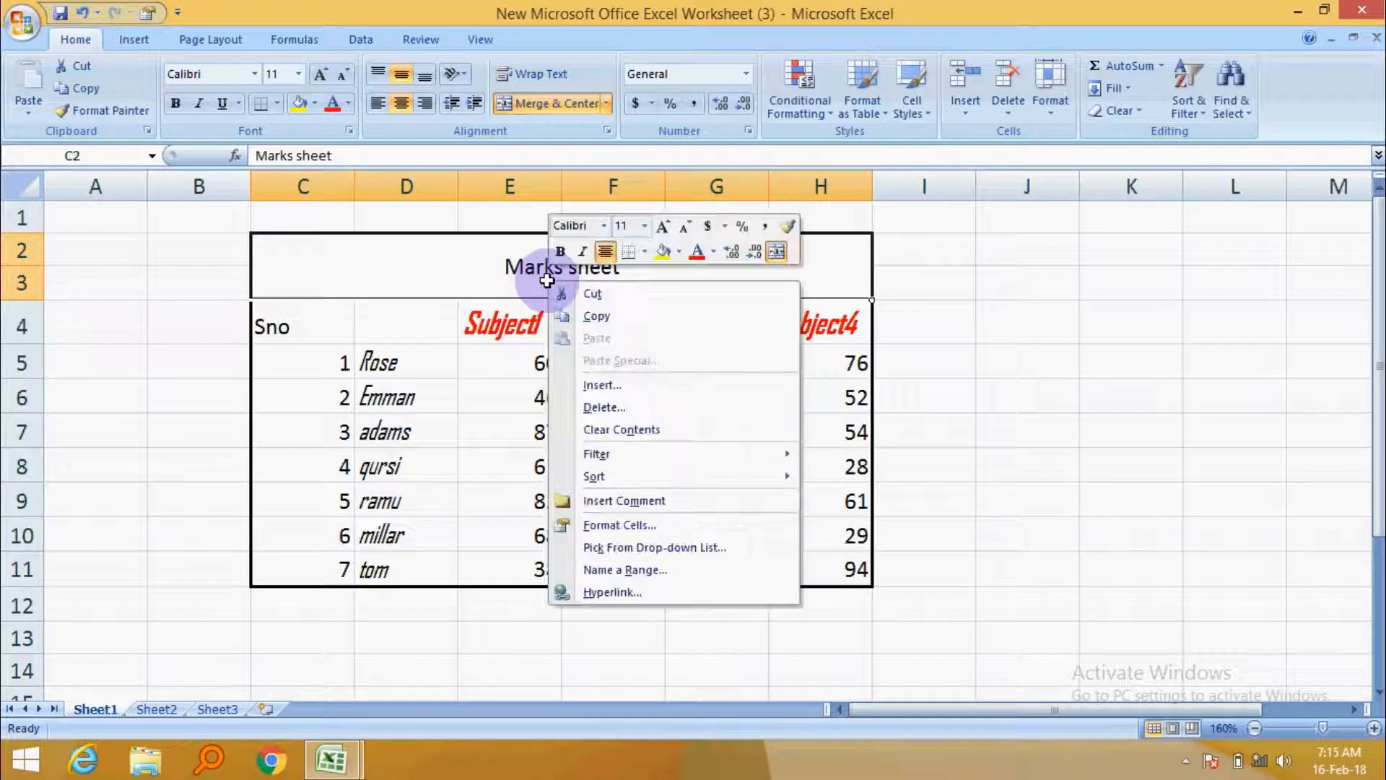
left_click(656, 524)
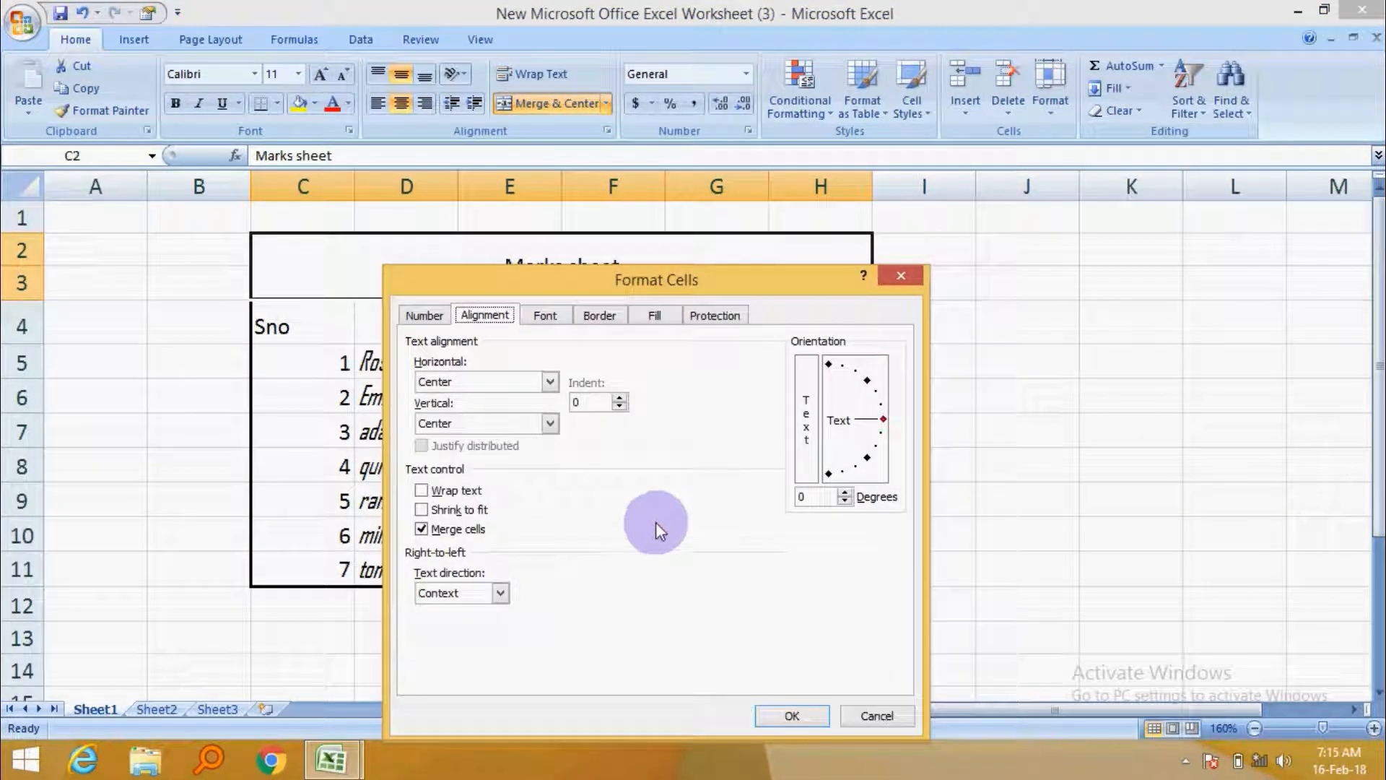
left_click(544, 316)
left_click(599, 315)
left_click(670, 382)
left_click(794, 715)
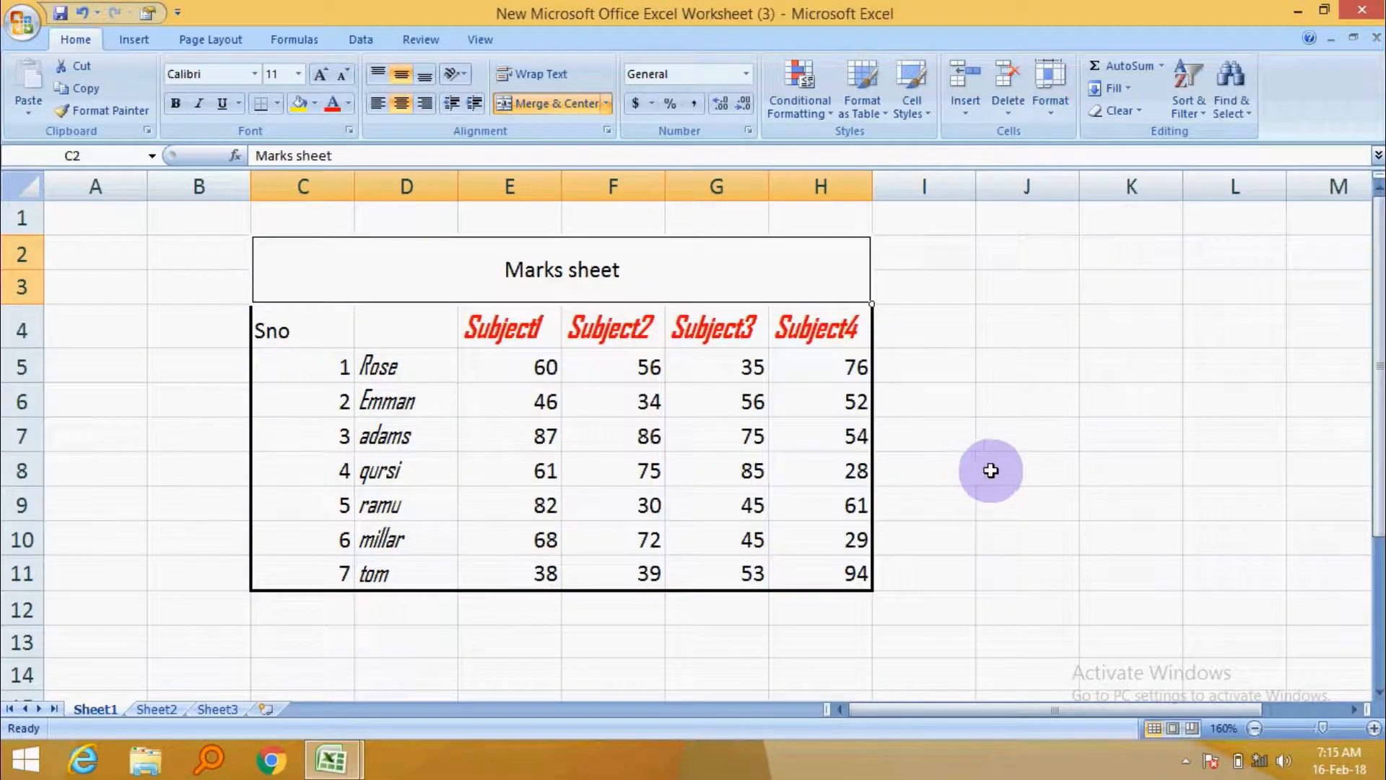
Fill the merged title cell with a darker tan theme colour.
left_click(981, 470)
left_click(984, 367)
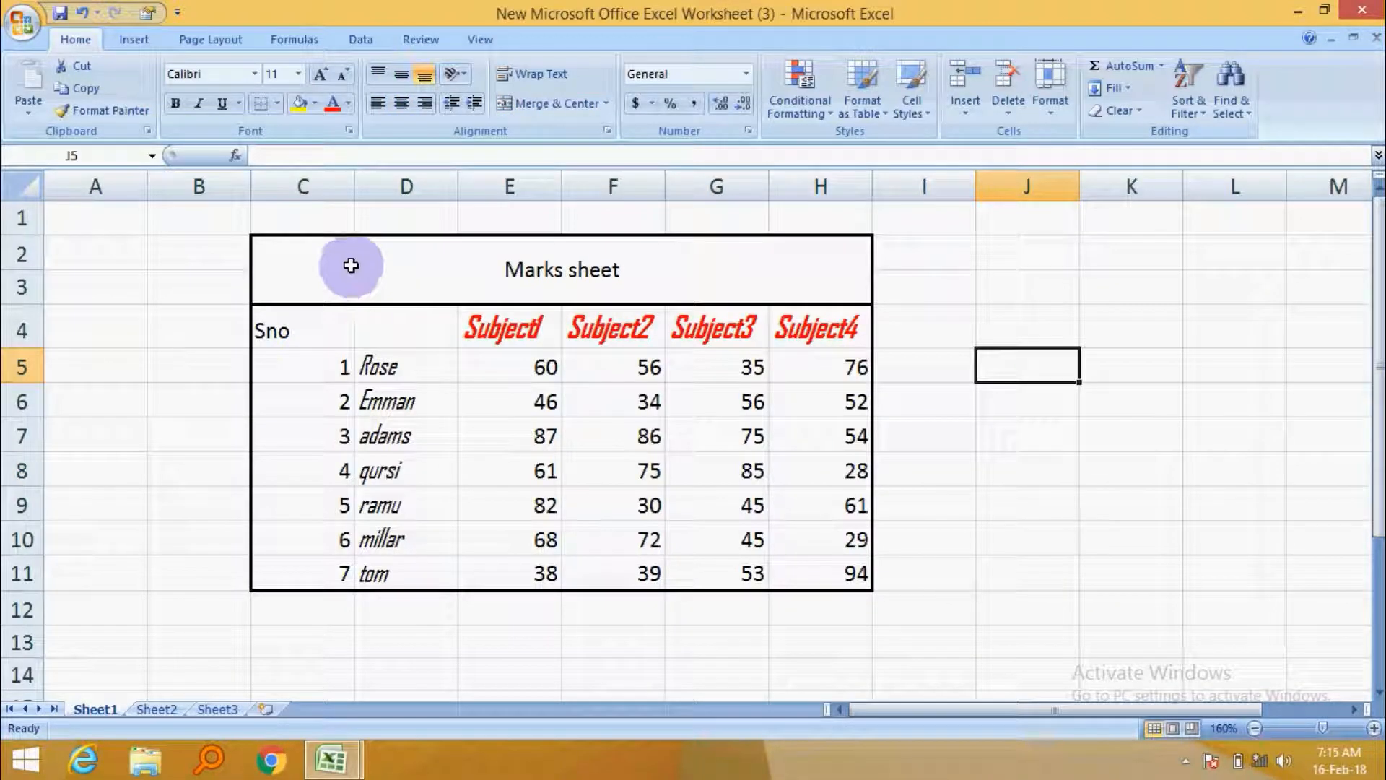
left_click(350, 262)
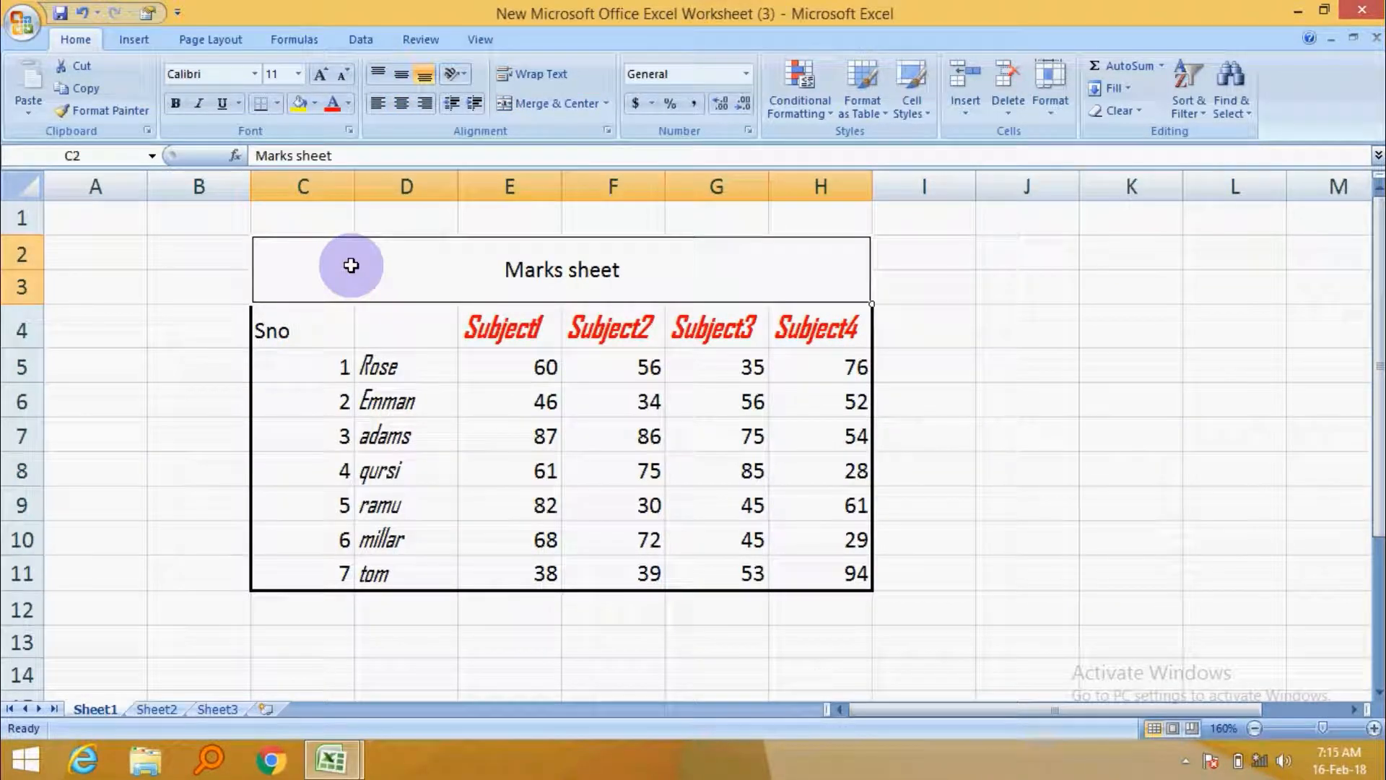
left_click(314, 104)
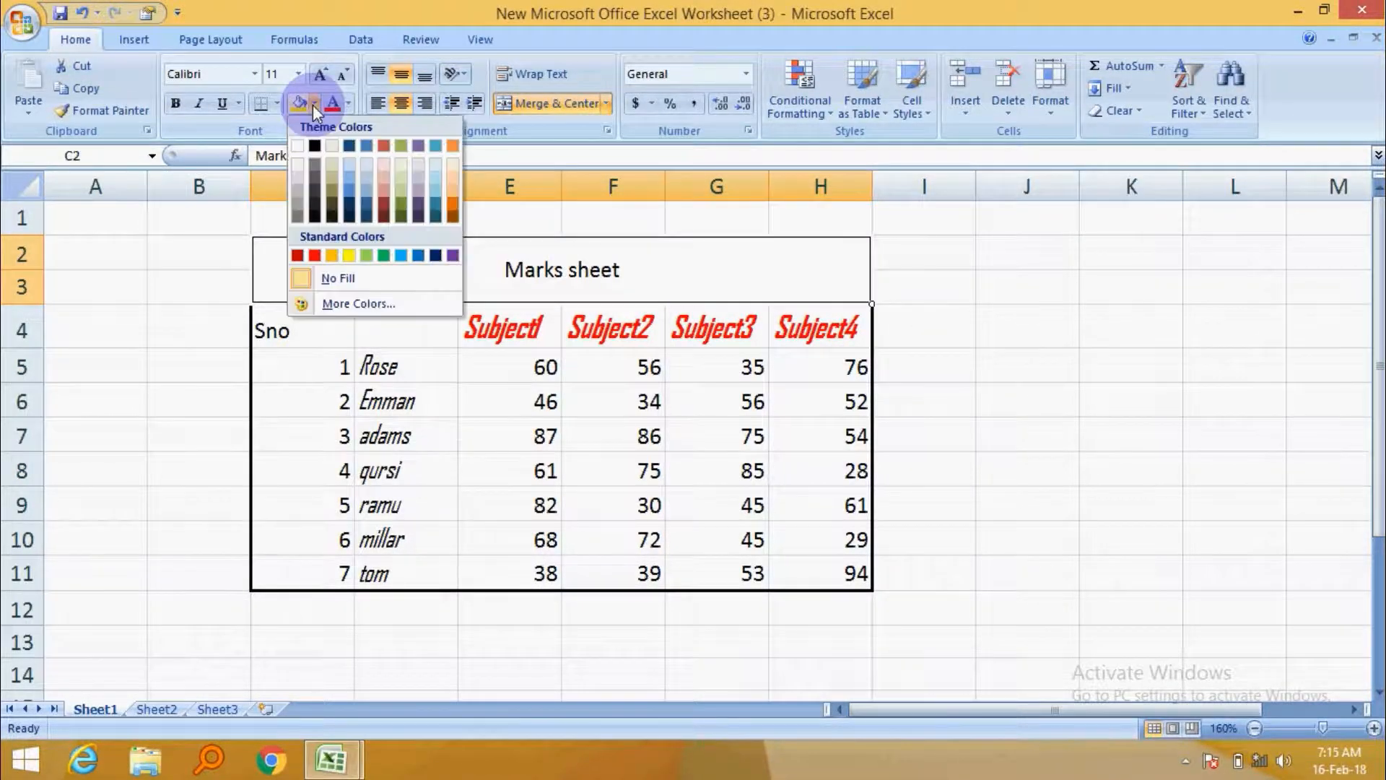
left_click(332, 176)
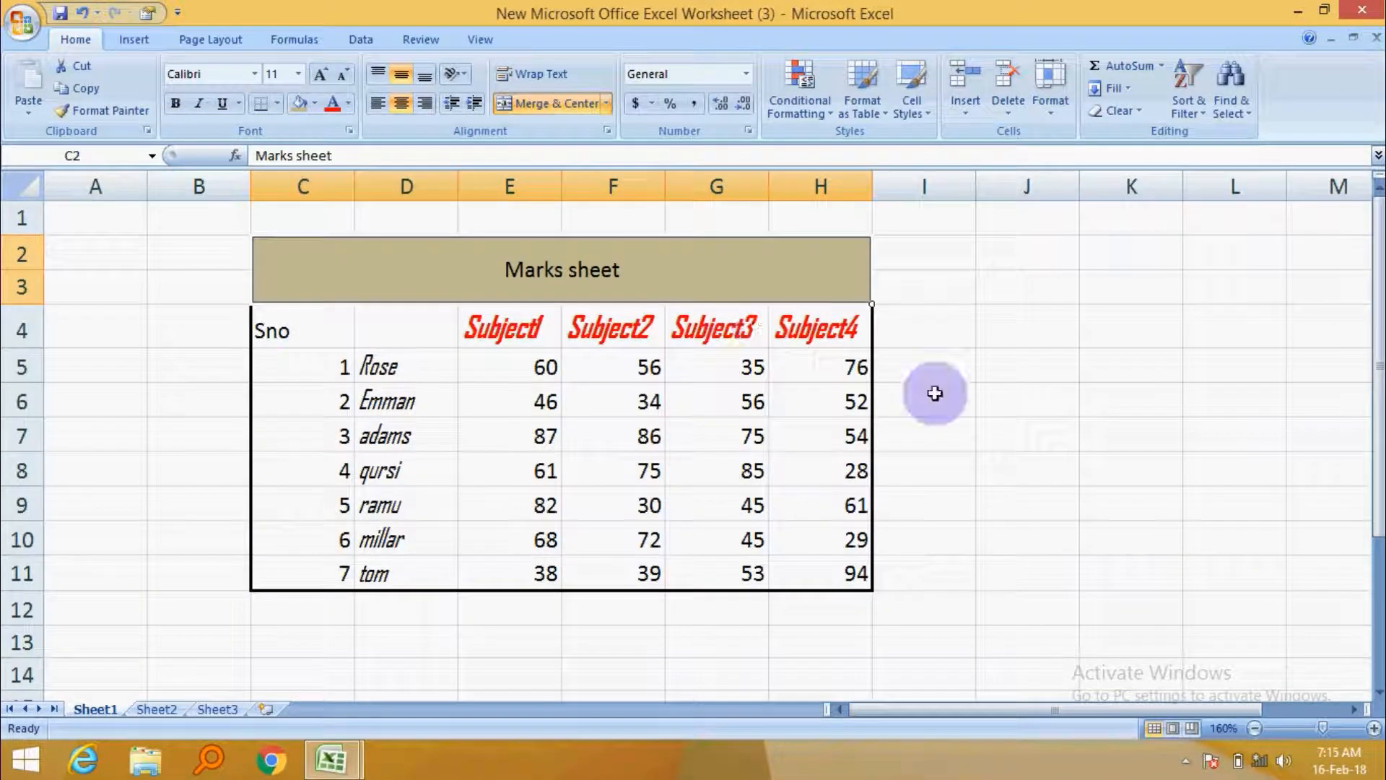
left_click(972, 404)
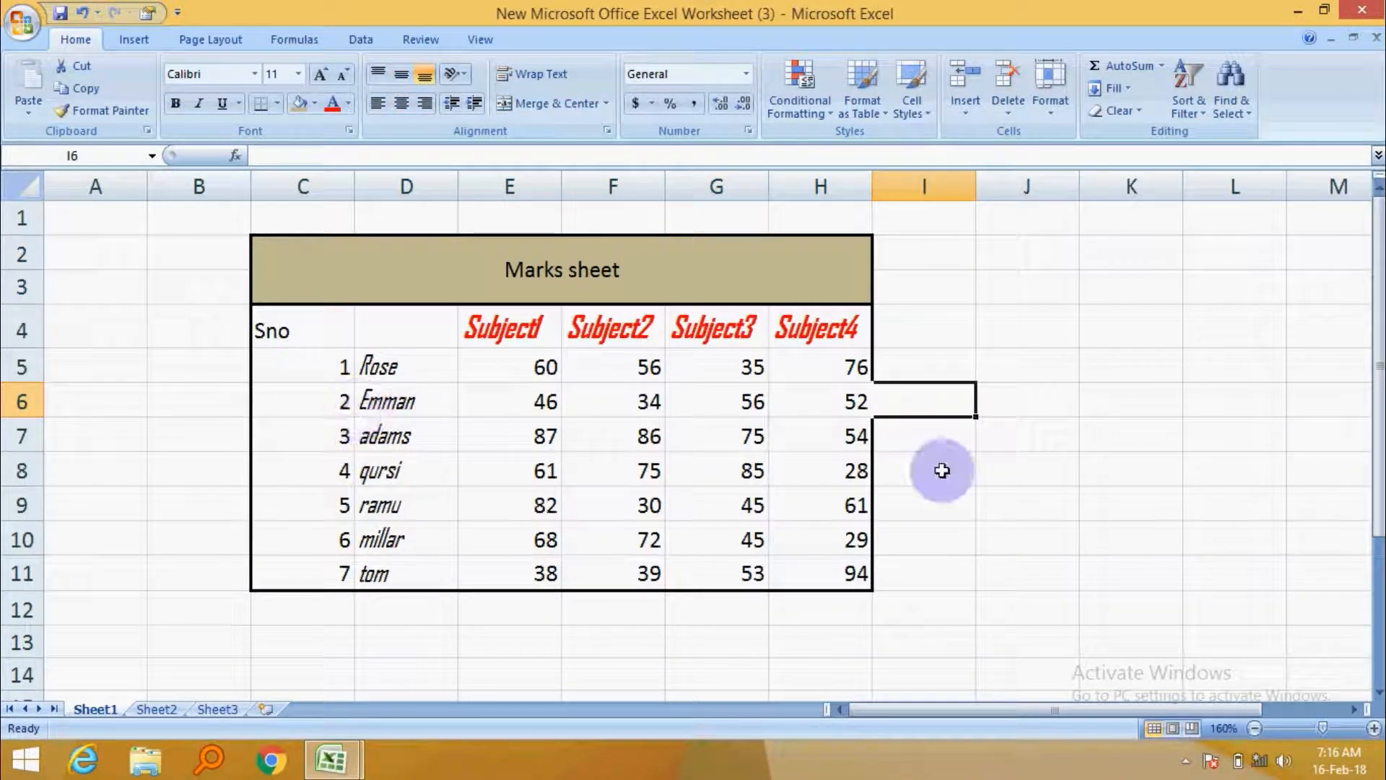
left_click(980, 440)
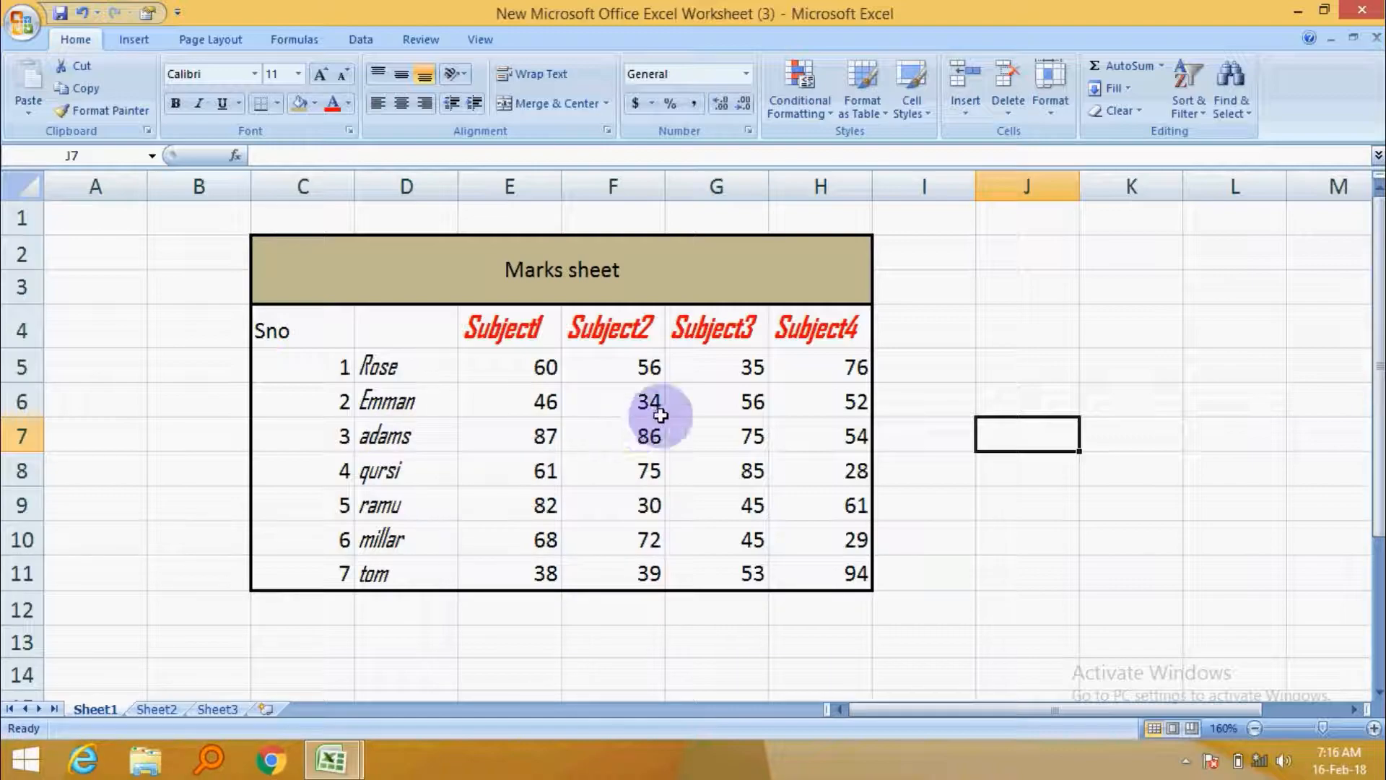
left_click(910, 375)
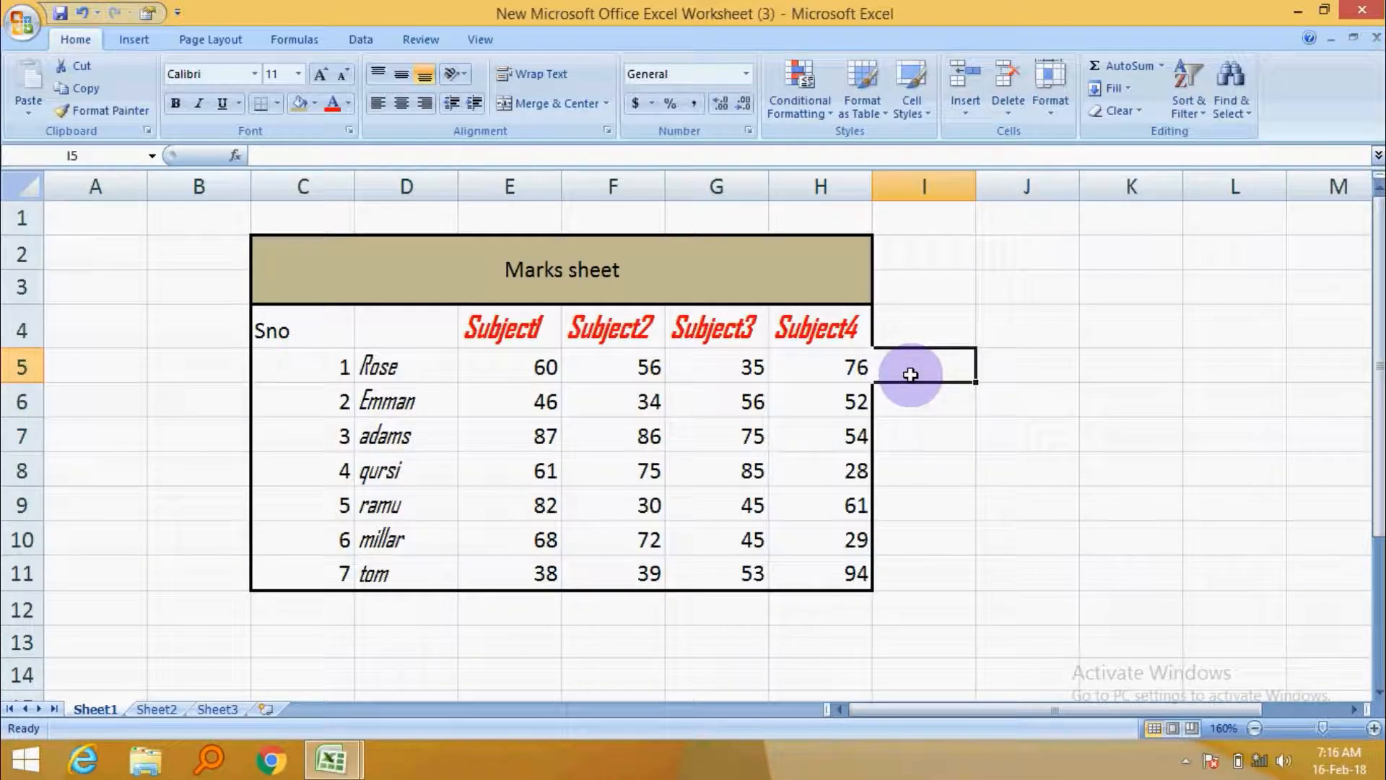
Open Format Cells for cell I5 and browse the number categories from General through Special.
right_click(913, 363)
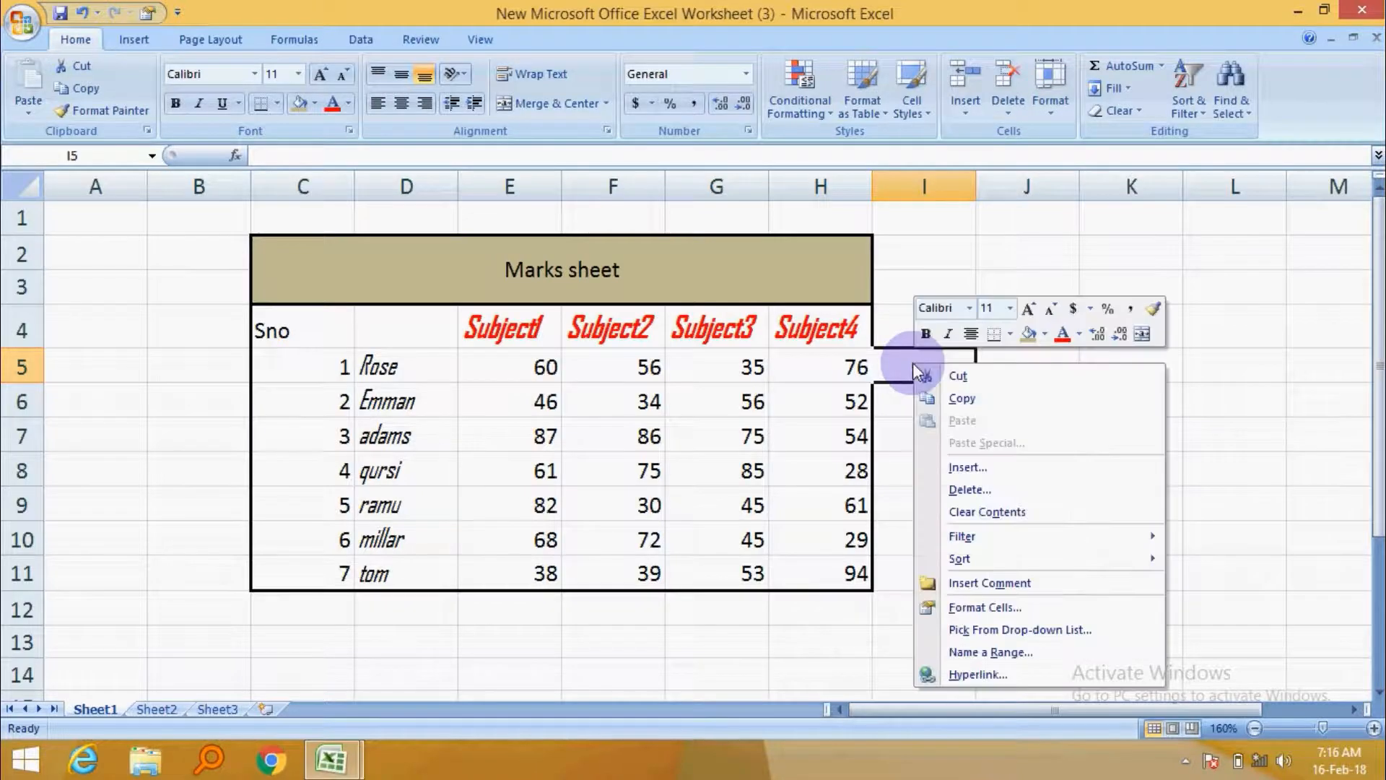
left_click(1006, 608)
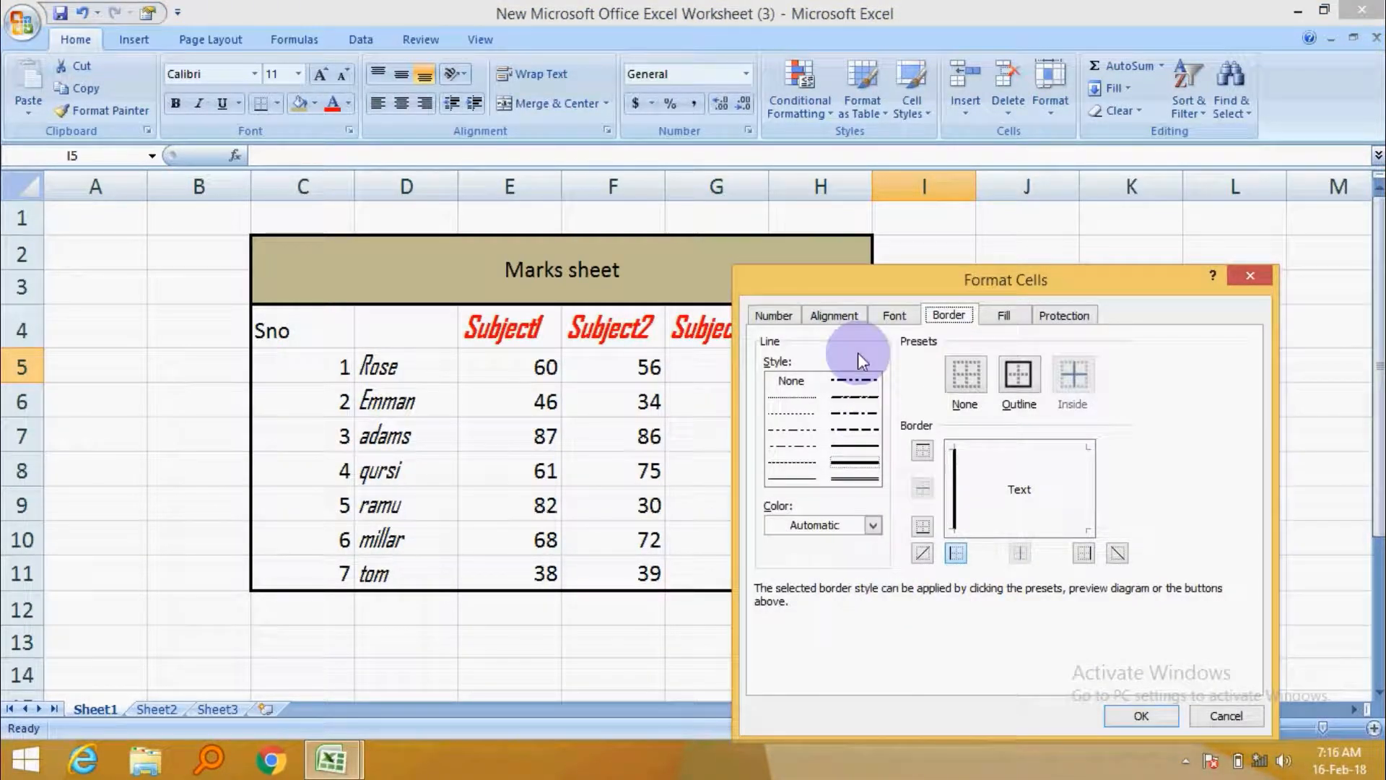
left_click(893, 317)
left_click(835, 315)
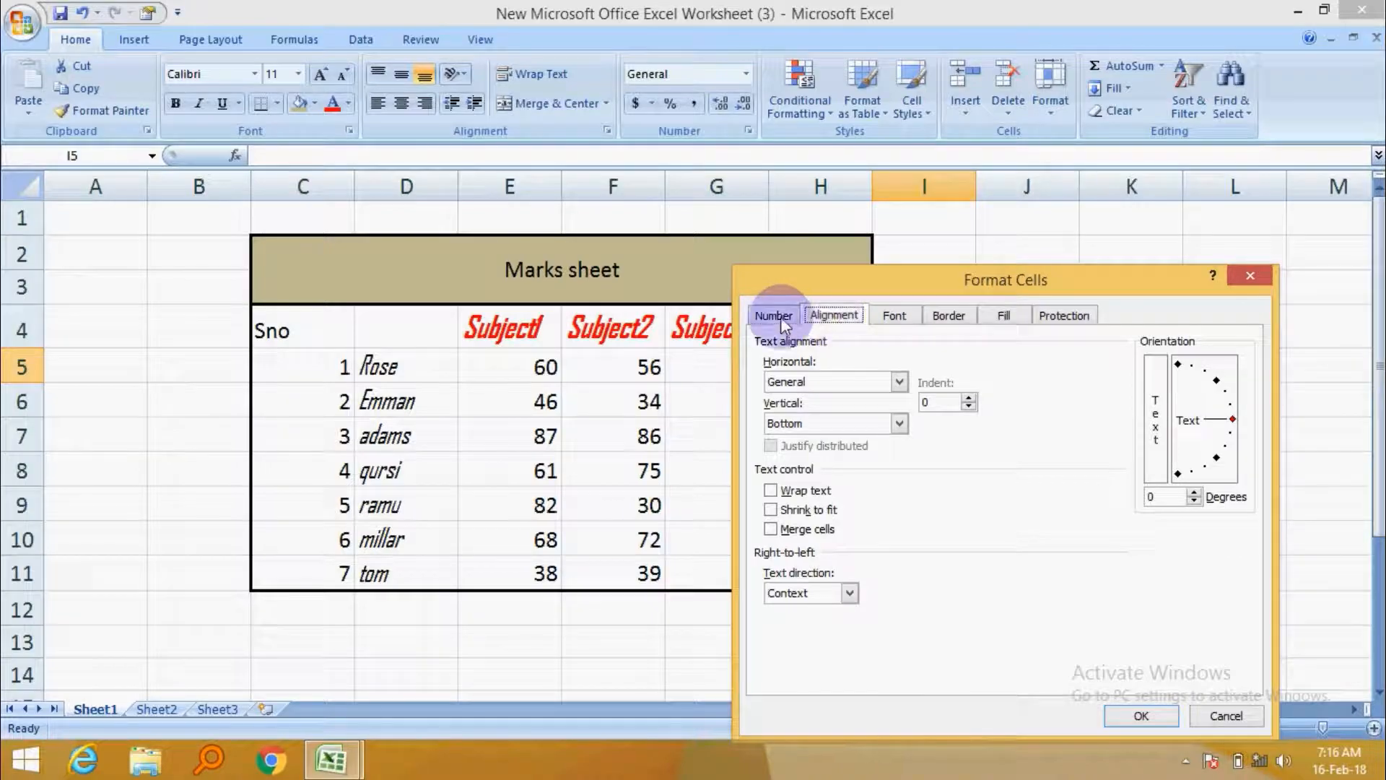
left_click(777, 318)
left_click(778, 372)
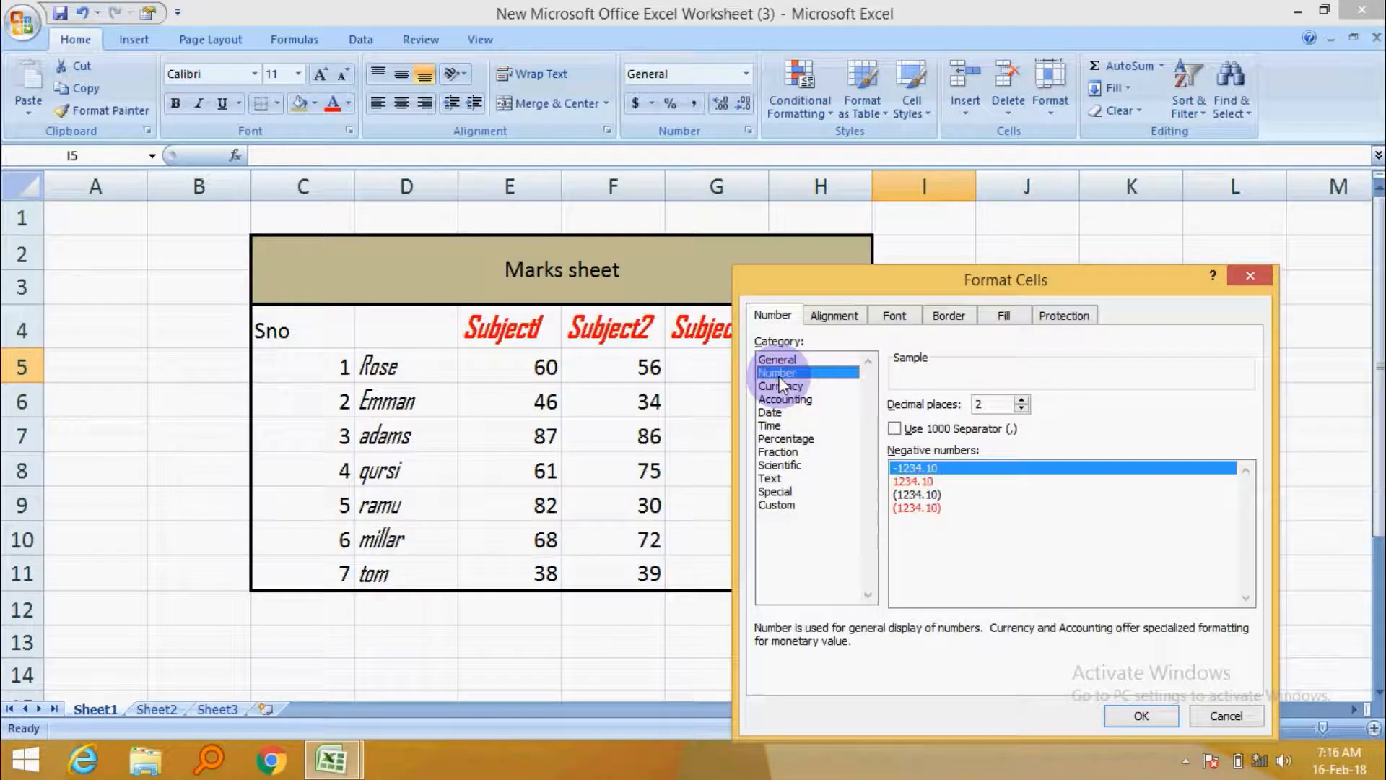
left_click(782, 387)
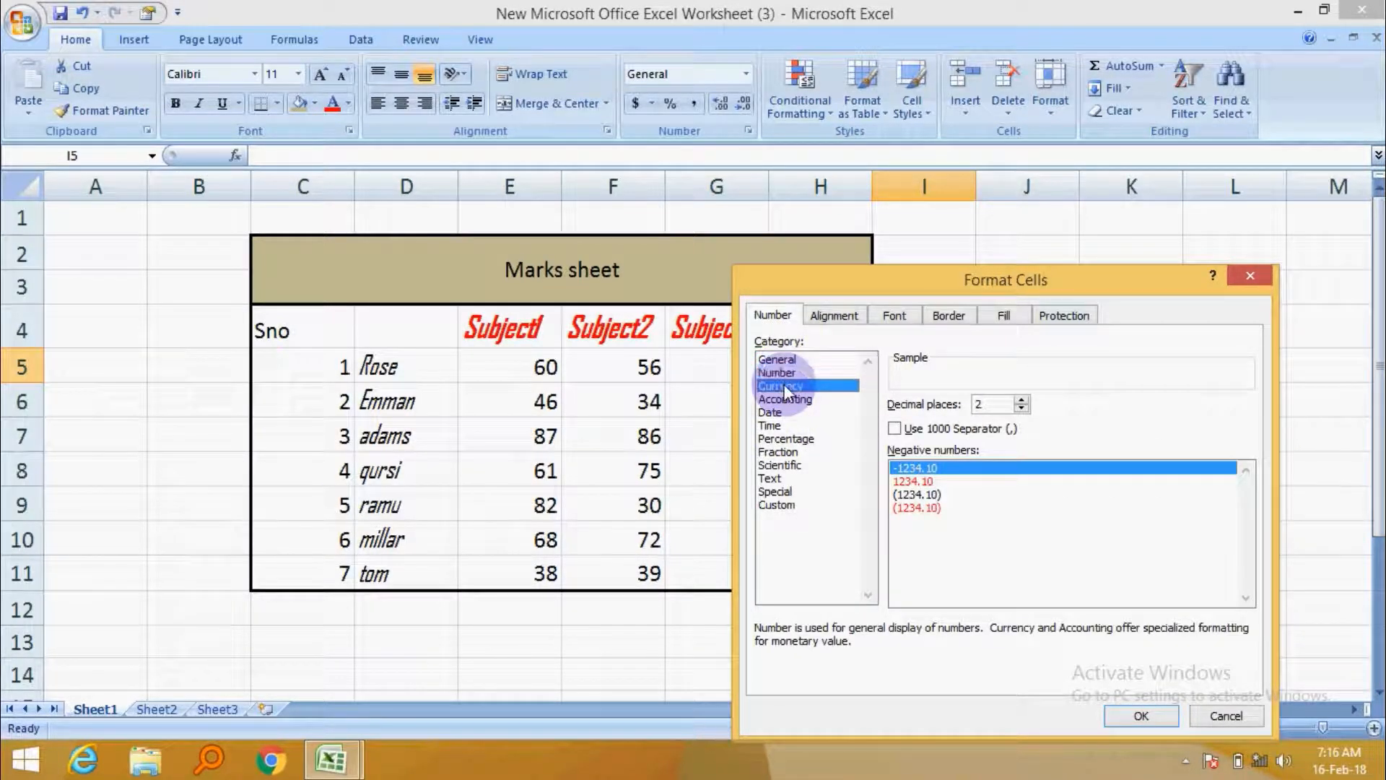
left_click(791, 401)
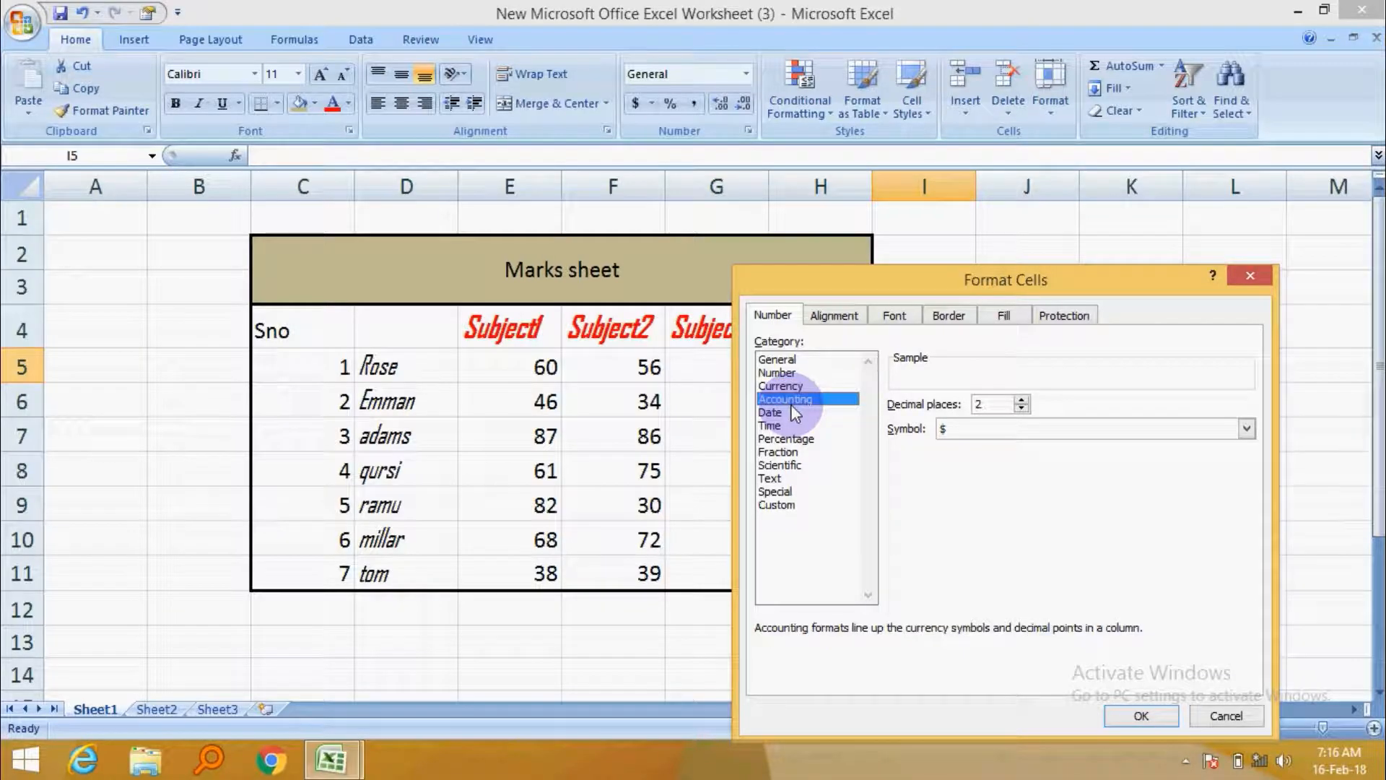
left_click(781, 411)
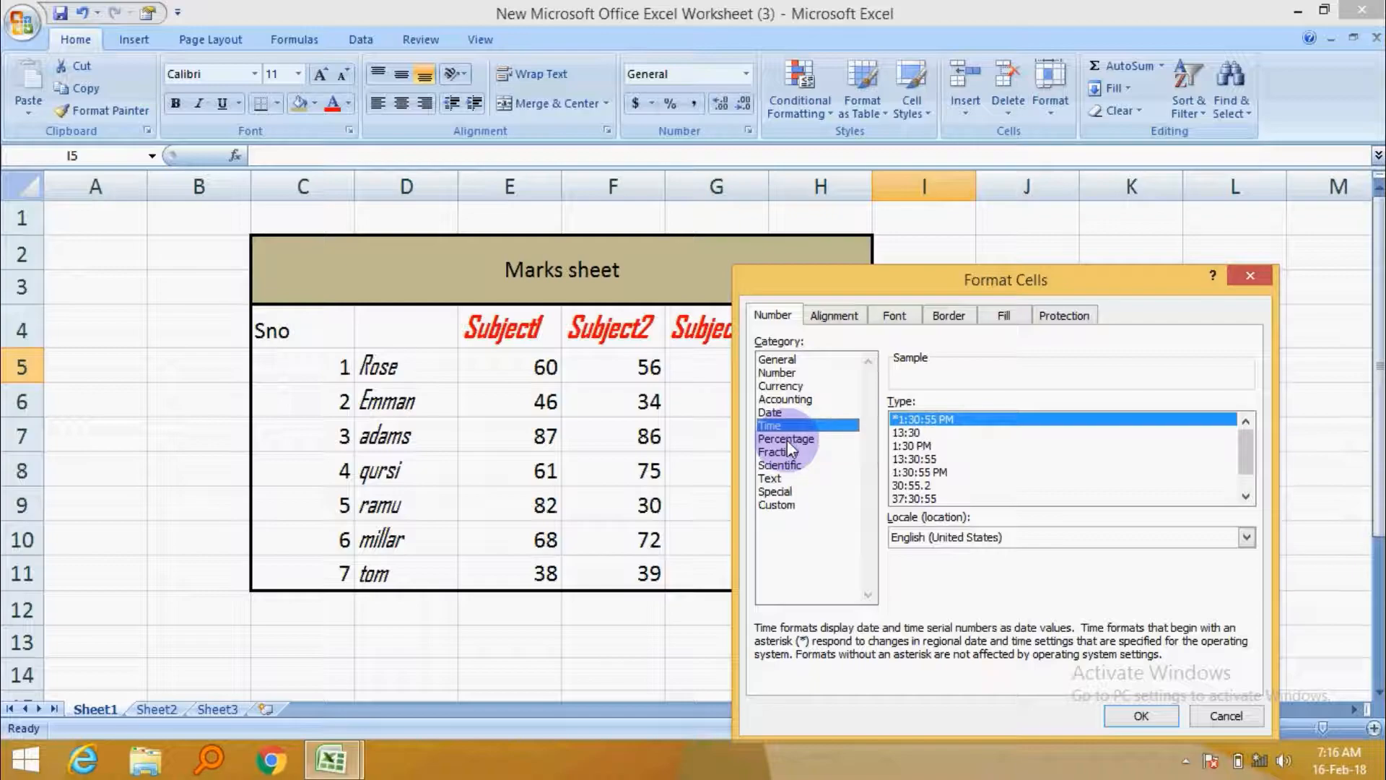
left_click(787, 440)
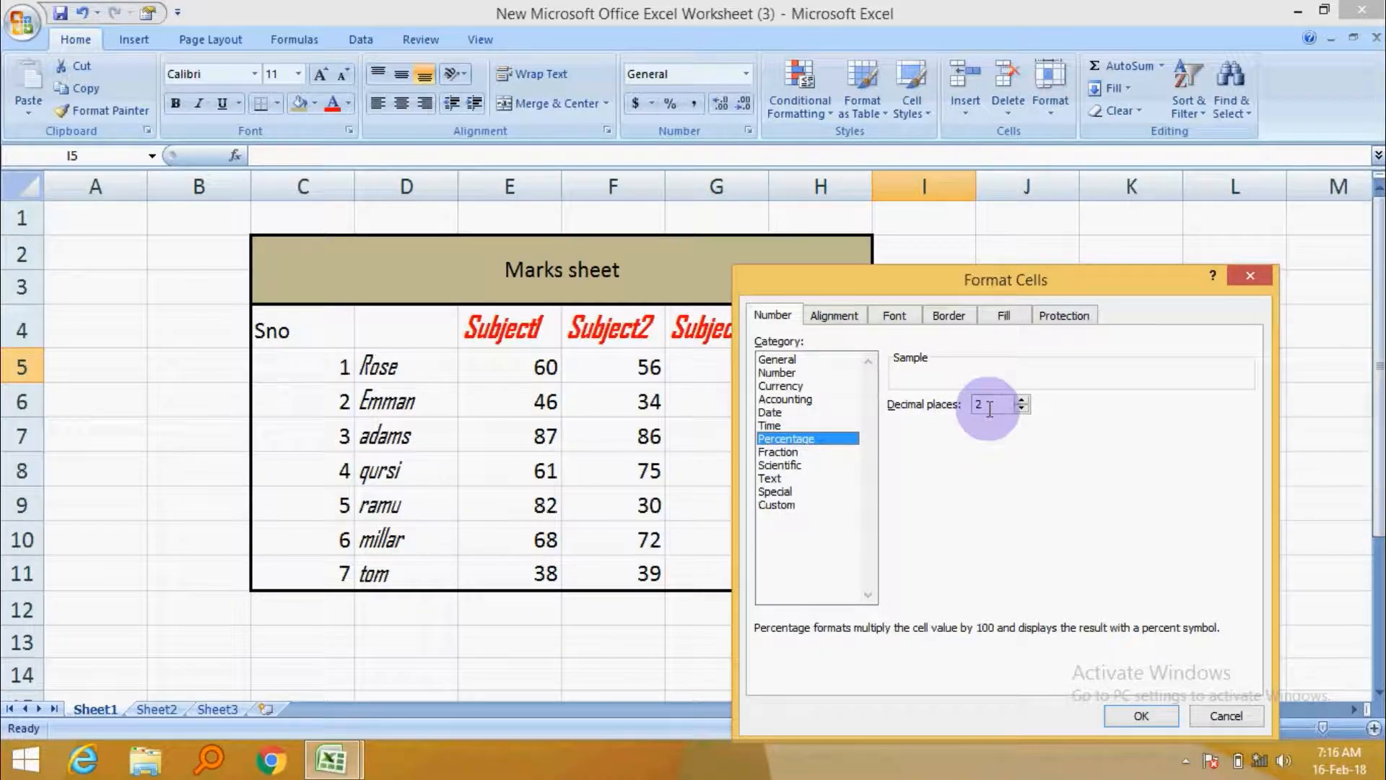
left_click(775, 453)
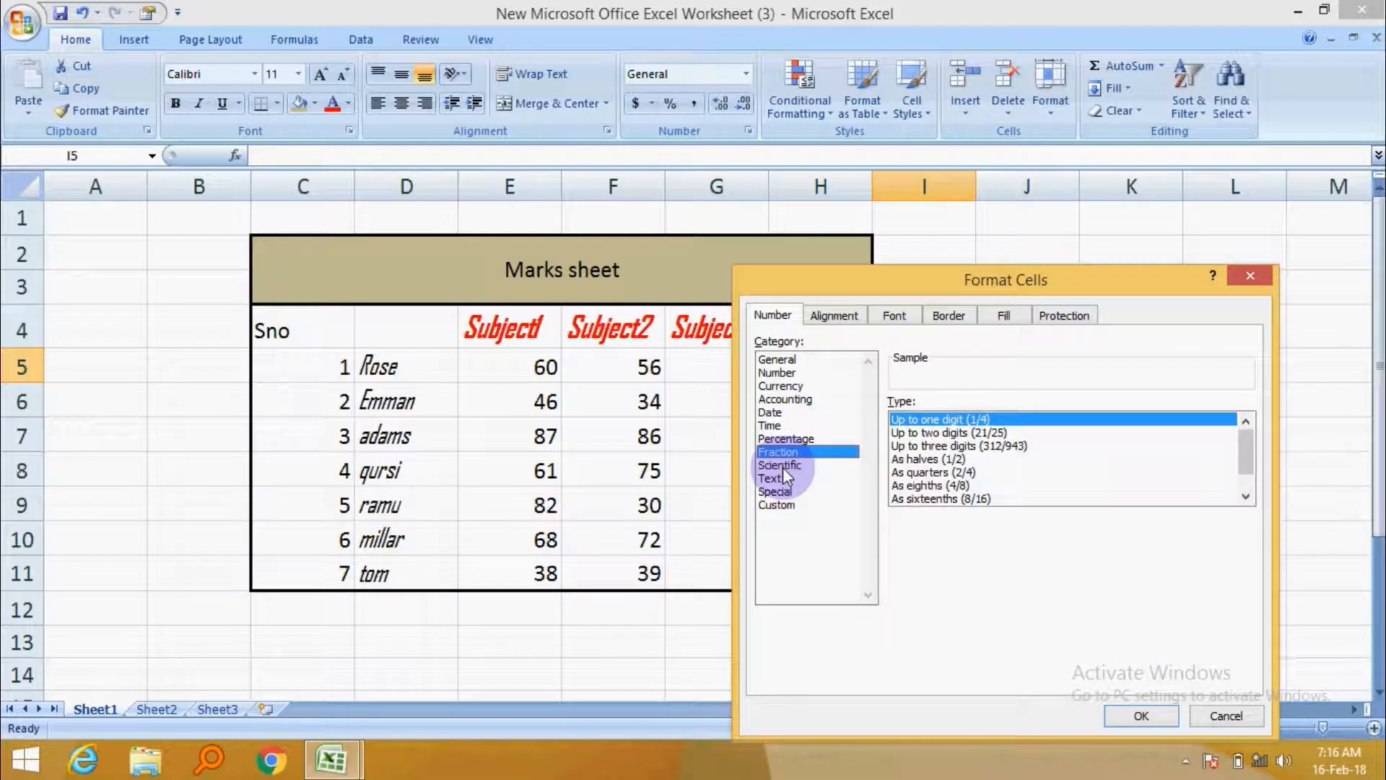
left_click(782, 467)
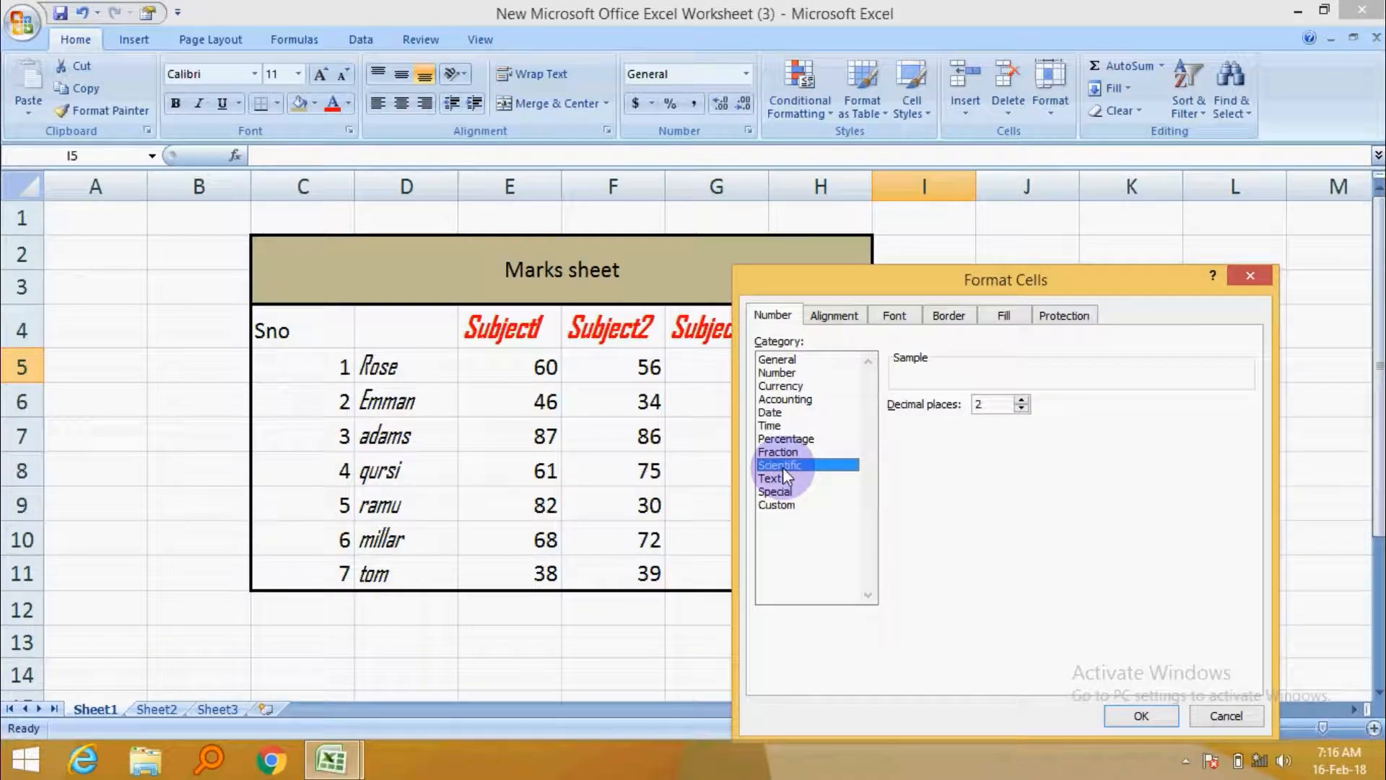
left_click(775, 479)
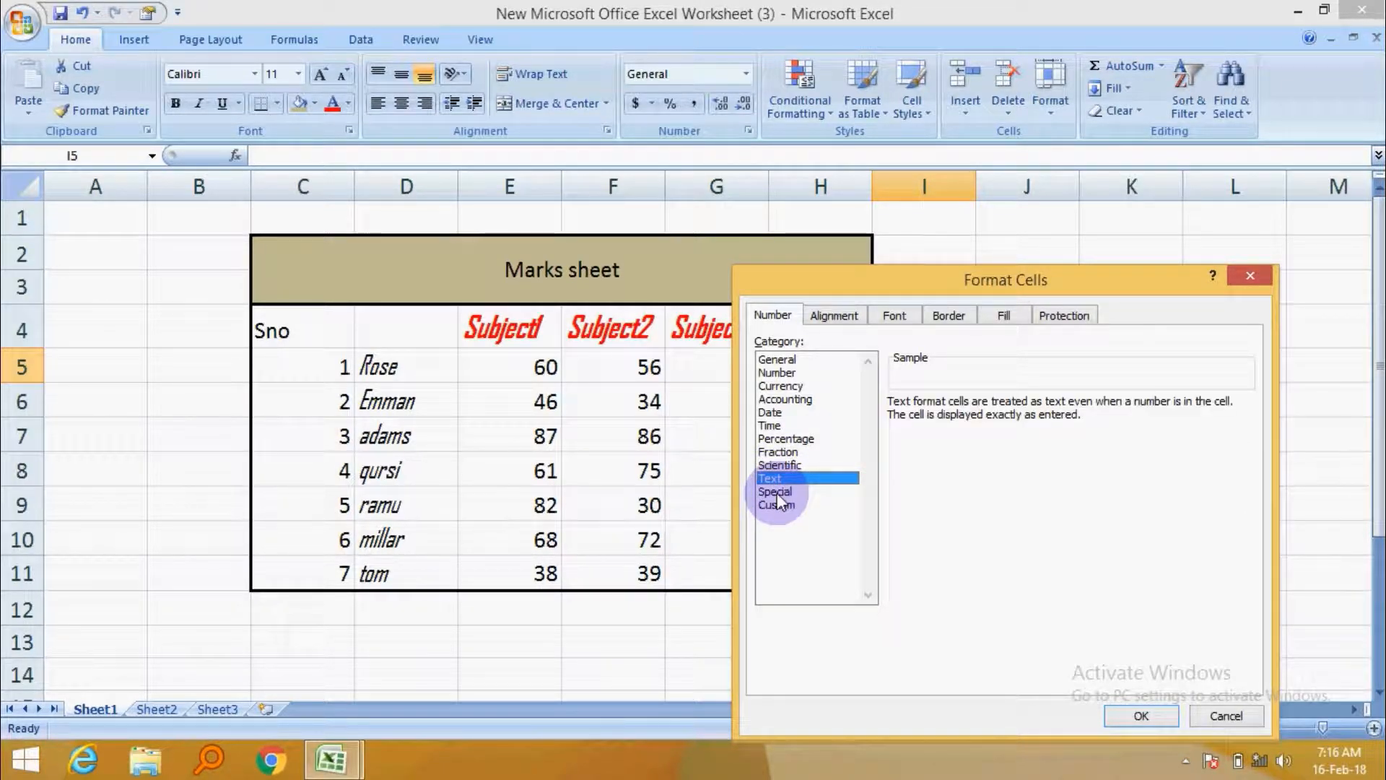
left_click(778, 494)
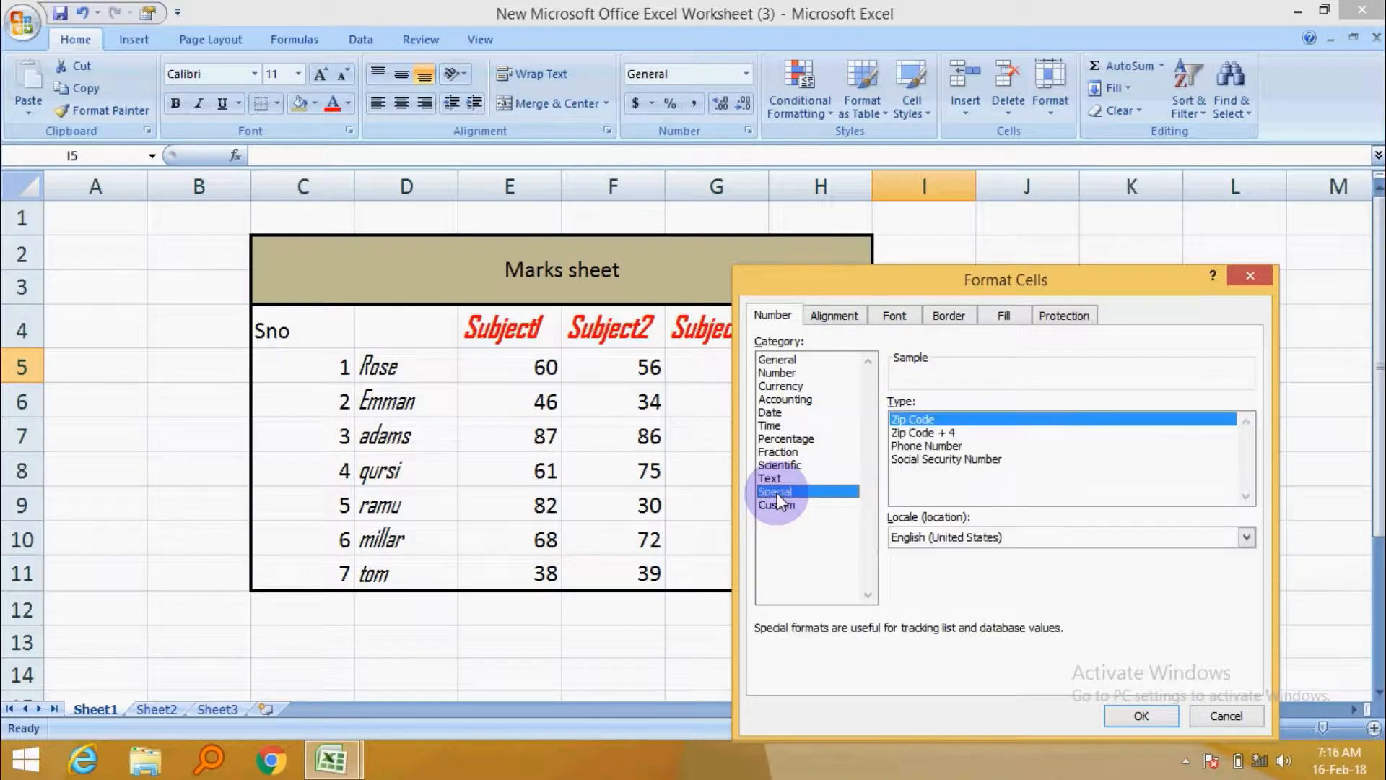
Examine the Special and Custom number format types, then close the dialog without applying a format.
left_click(931, 433)
left_click(927, 459)
left_click(928, 449)
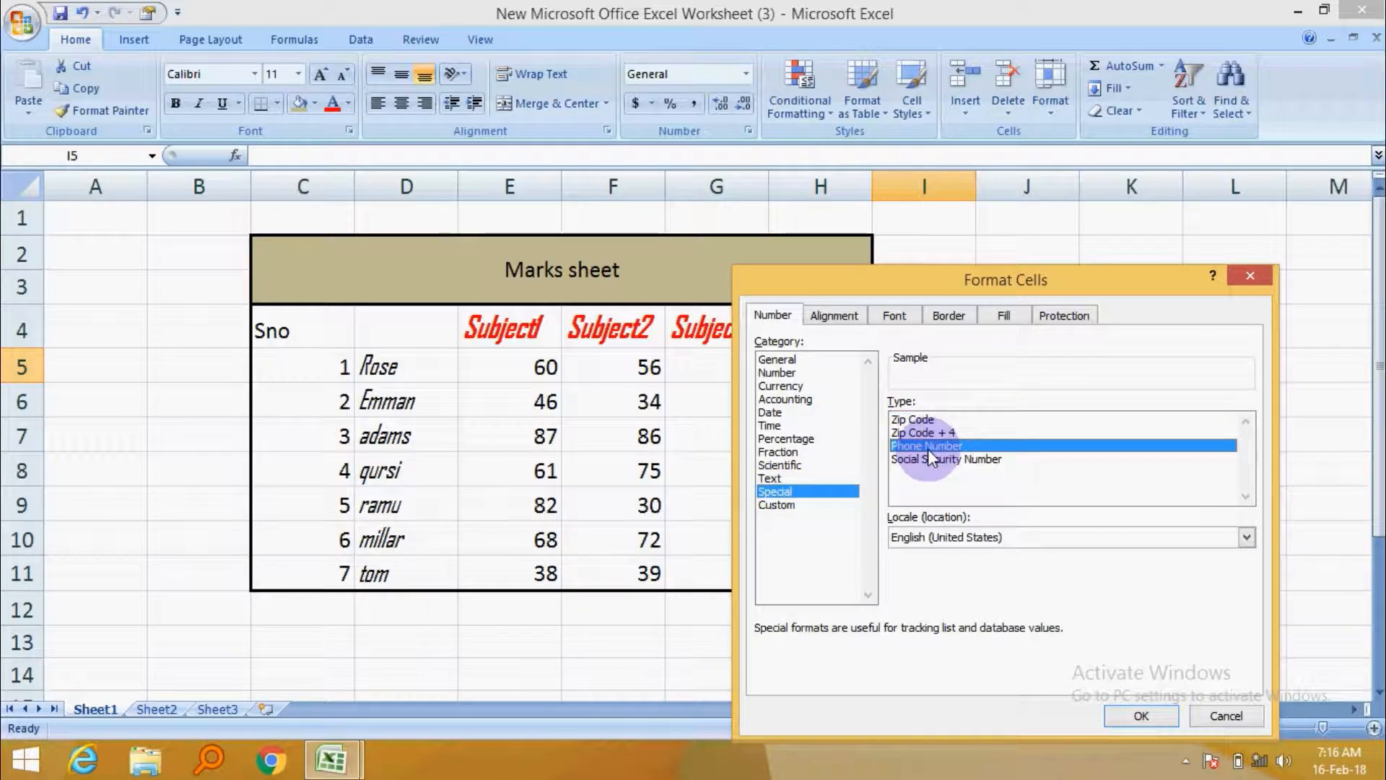
left_click(796, 509)
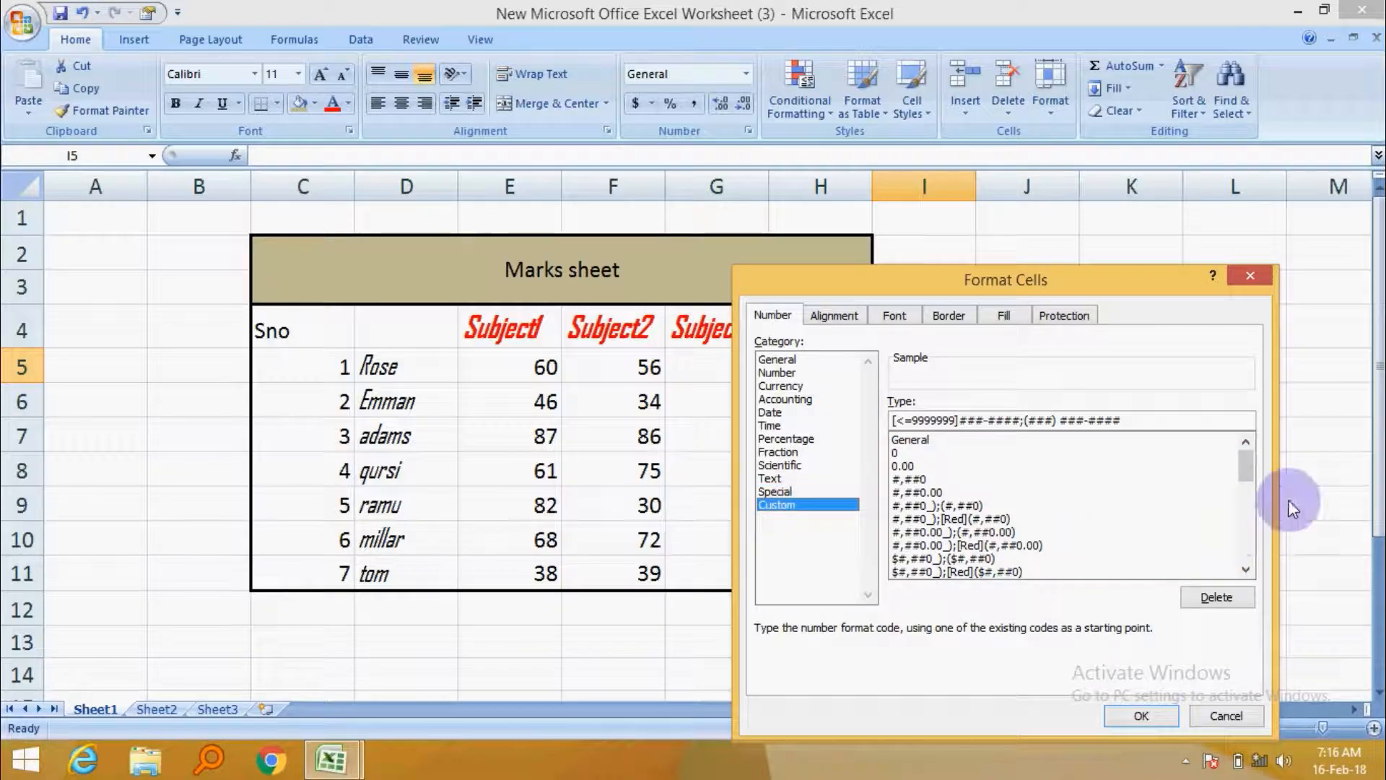
mouse_move(1240, 463)
left_mouse_down()
mouse_move(1236, 562)
mouse_move(1251, 469)
left_mouse_up()
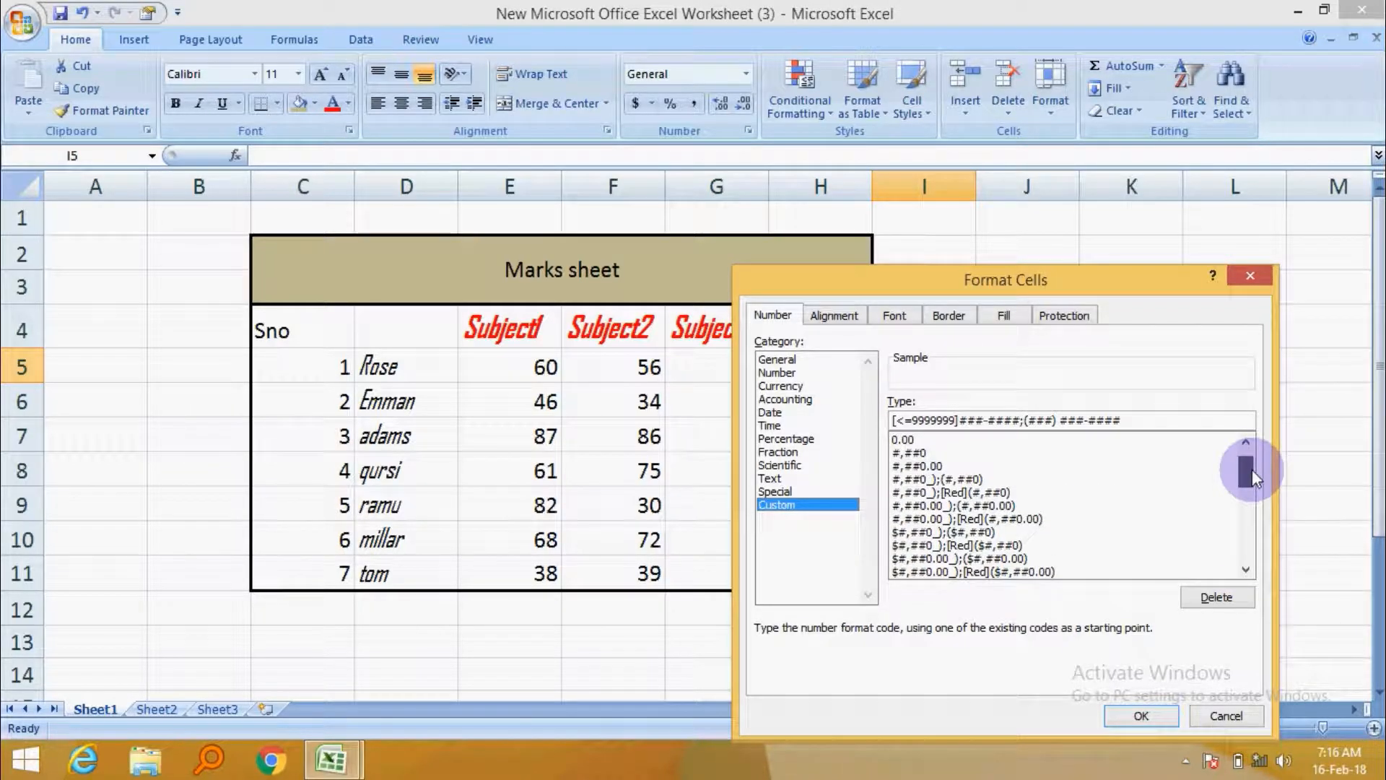
left_click(935, 466)
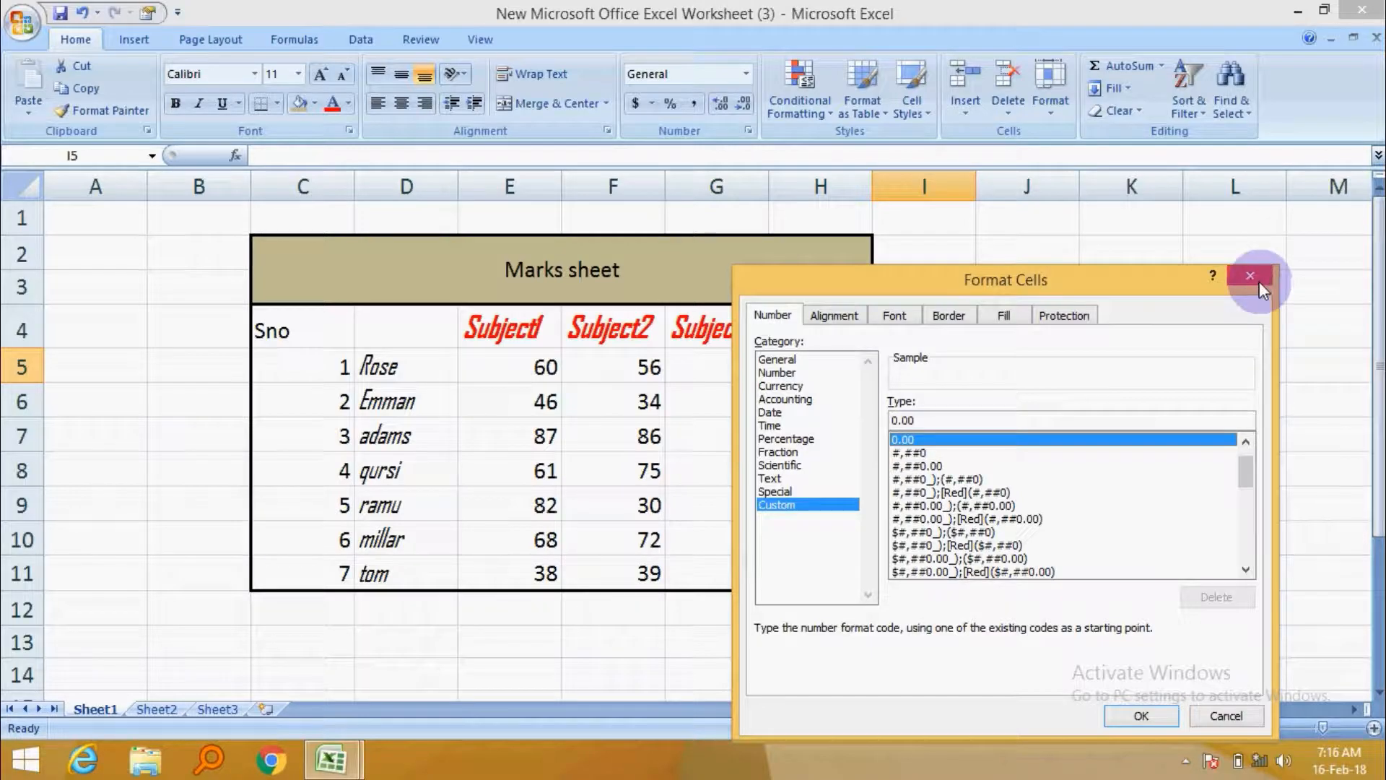
left_click(1249, 275)
left_click(1009, 505)
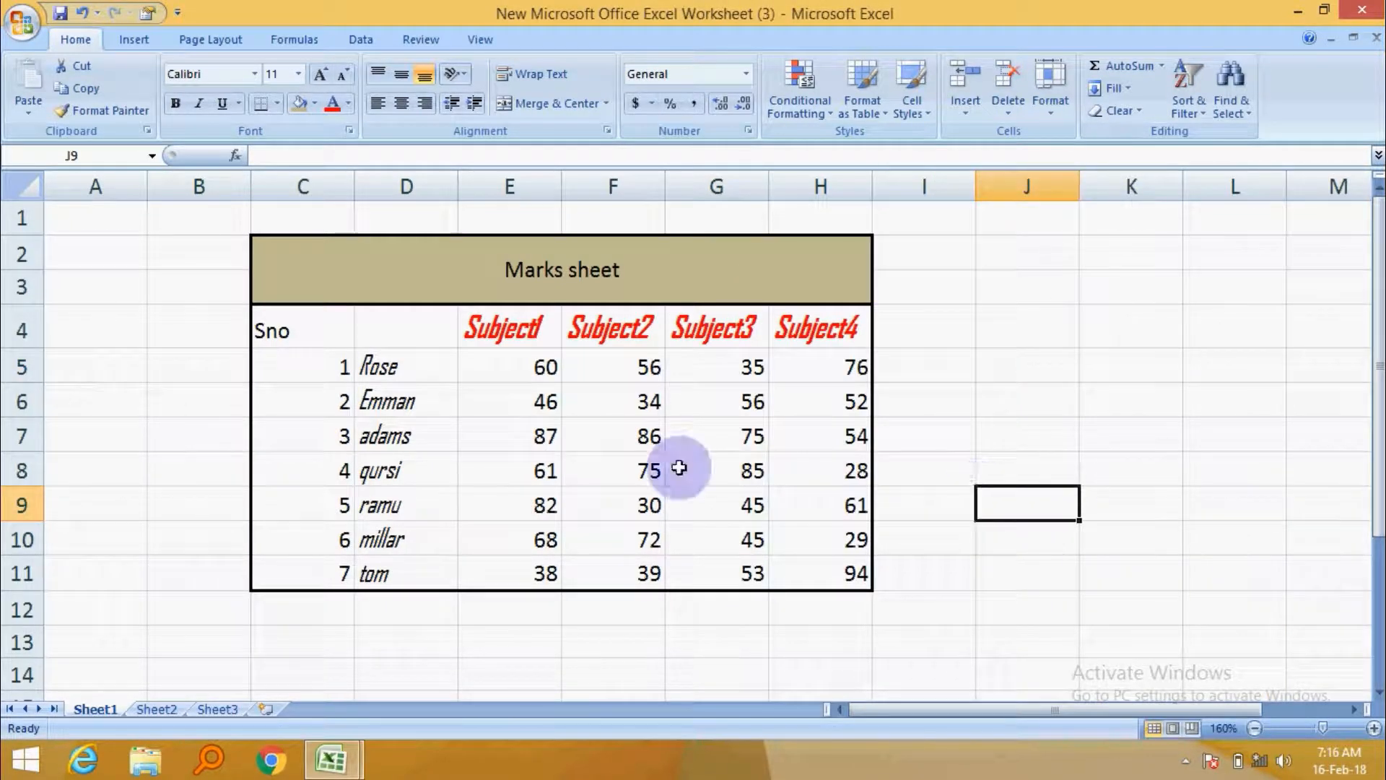